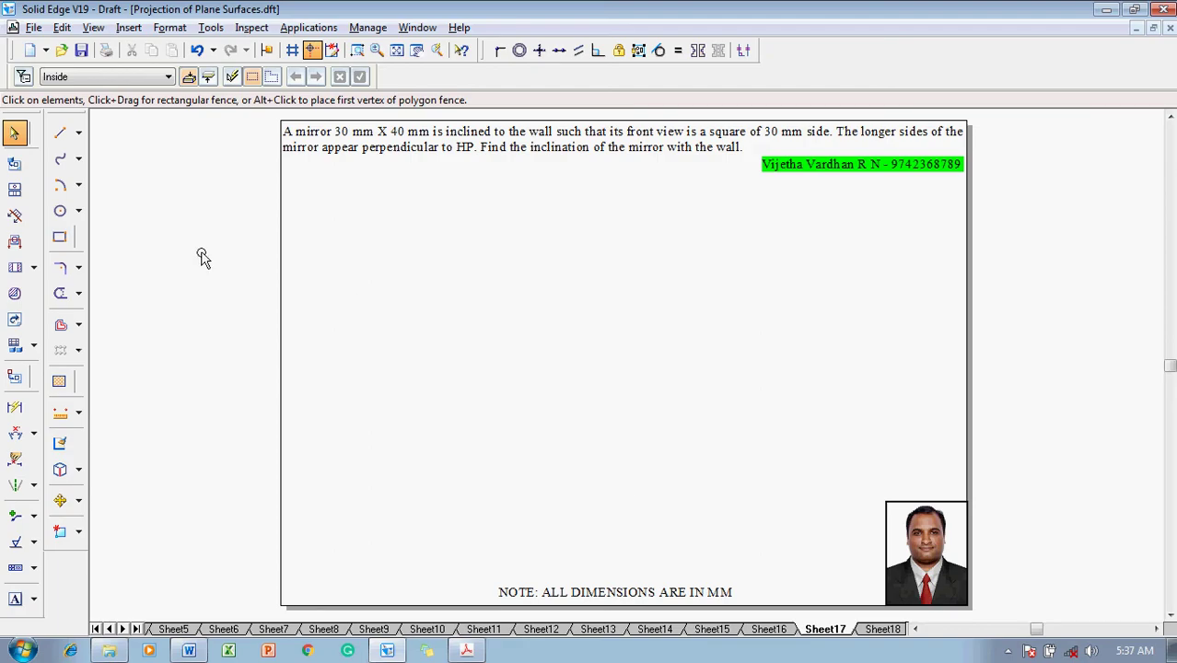
Step: Draw a 0.13 mm wide horizontal reference line across the middle of the sheet
{"action": "left_click", "coordinate": [63, 135]}
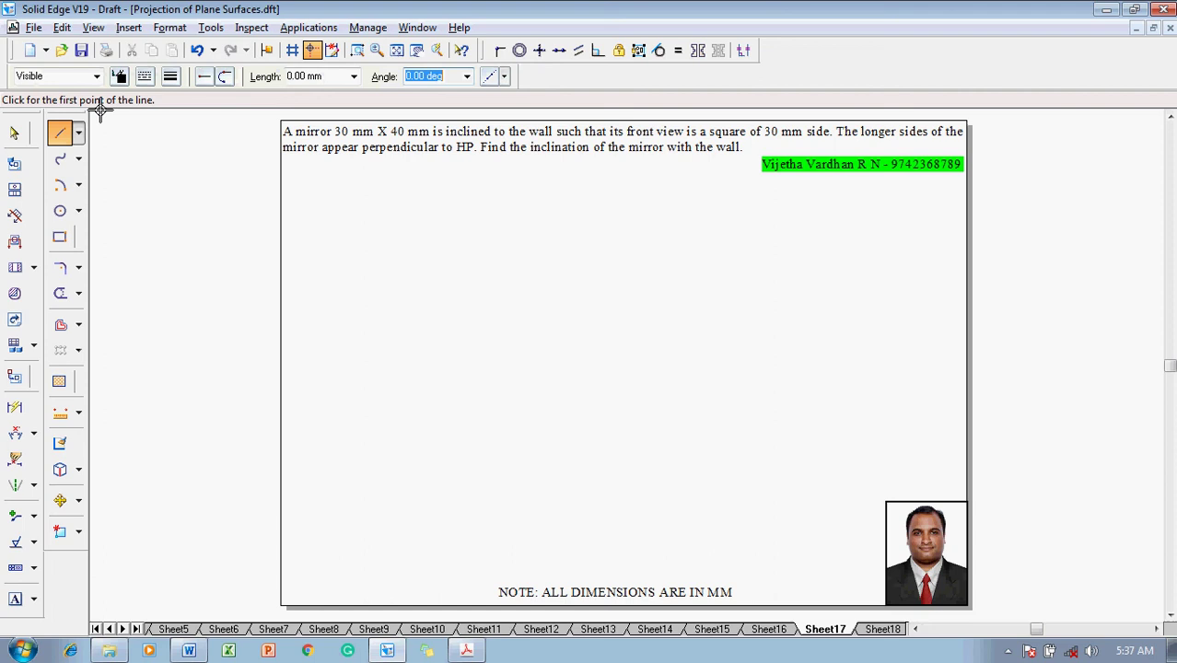
{"action": "left_click", "coordinate": [171, 76]}
{"action": "left_click", "coordinate": [182, 100]}
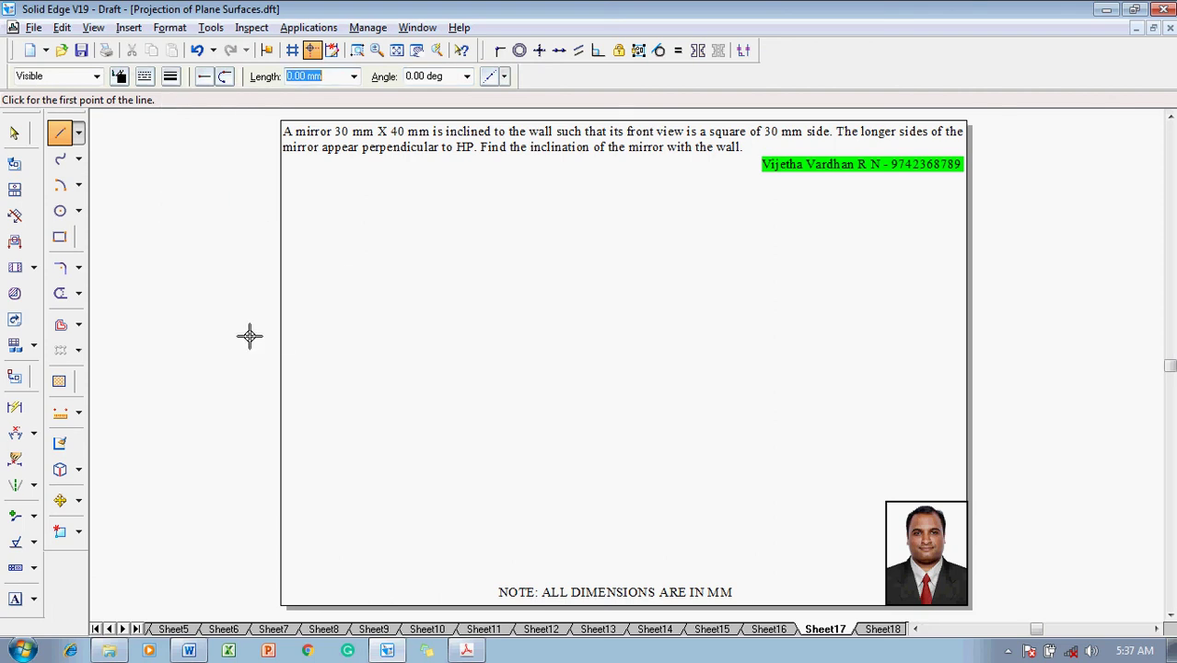
{"action": "left_click", "coordinate": [329, 347]}
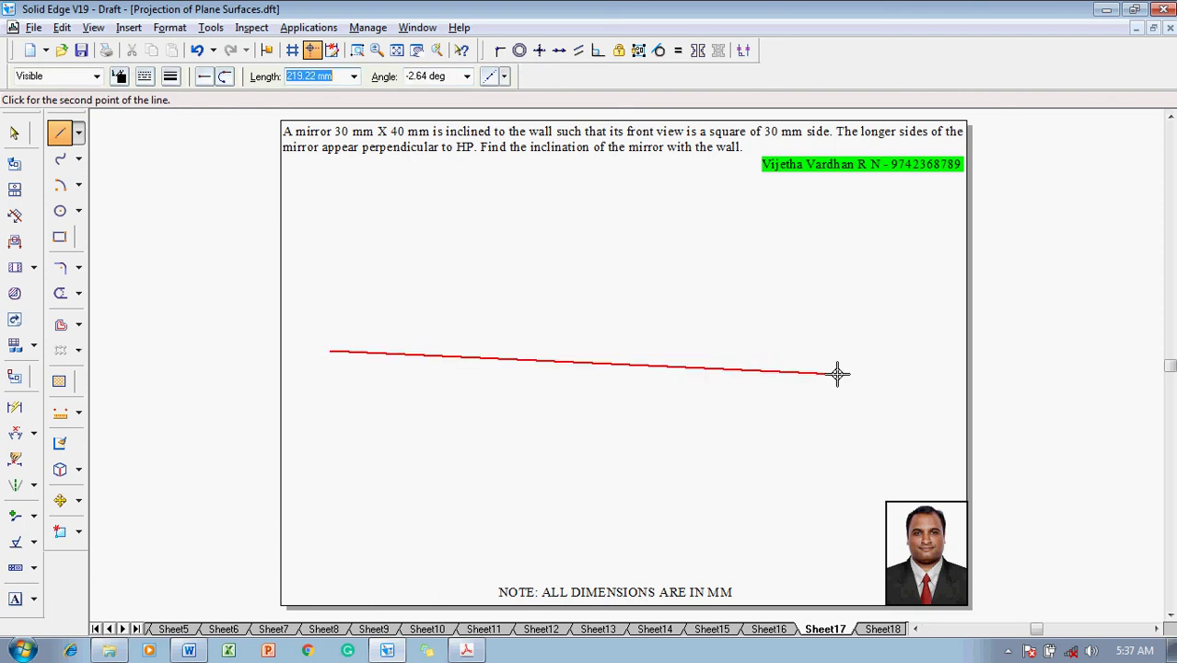
{"action": "left_click", "coordinate": [880, 348]}
{"action": "right_click", "coordinate": [773, 266]}
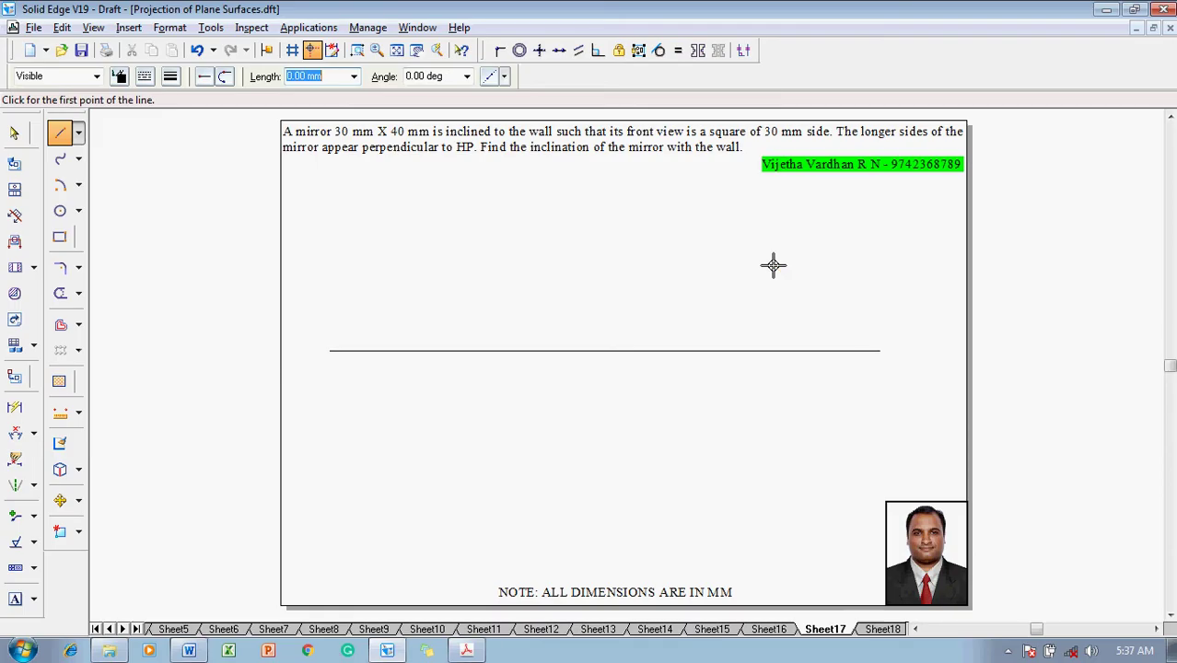
Step: Label the reference line's left end X and its right end Y
{"action": "left_click", "coordinate": [15, 600]}
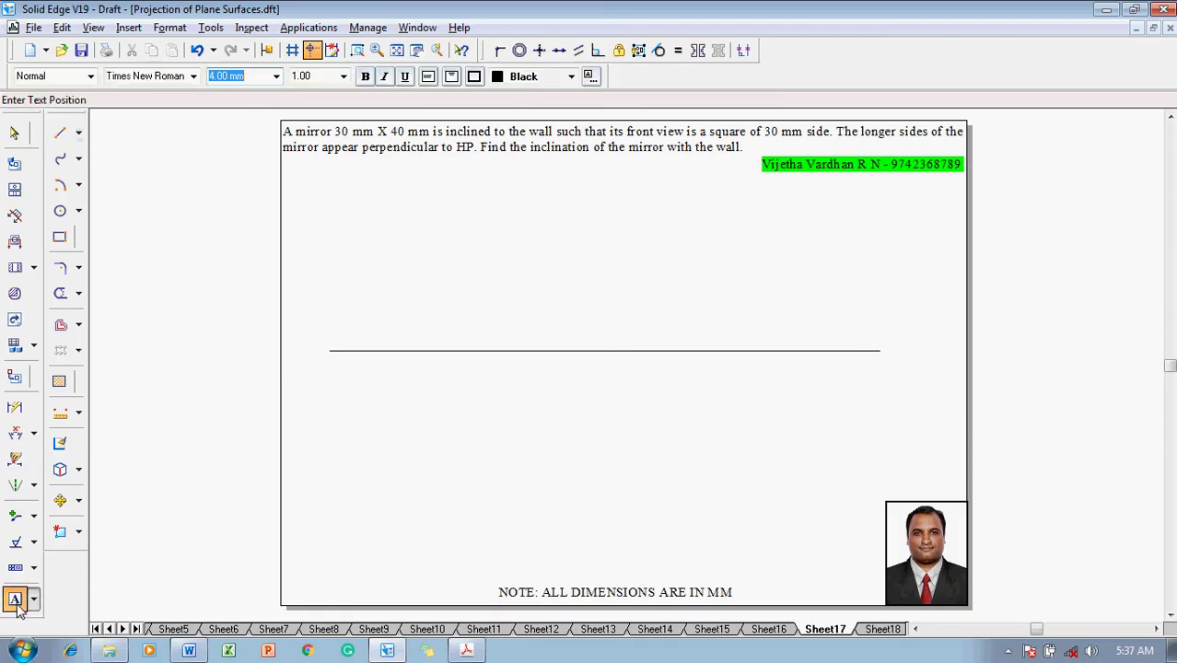
{"action": "left_click", "coordinate": [314, 340]}
{"action": "type", "text": "X"}
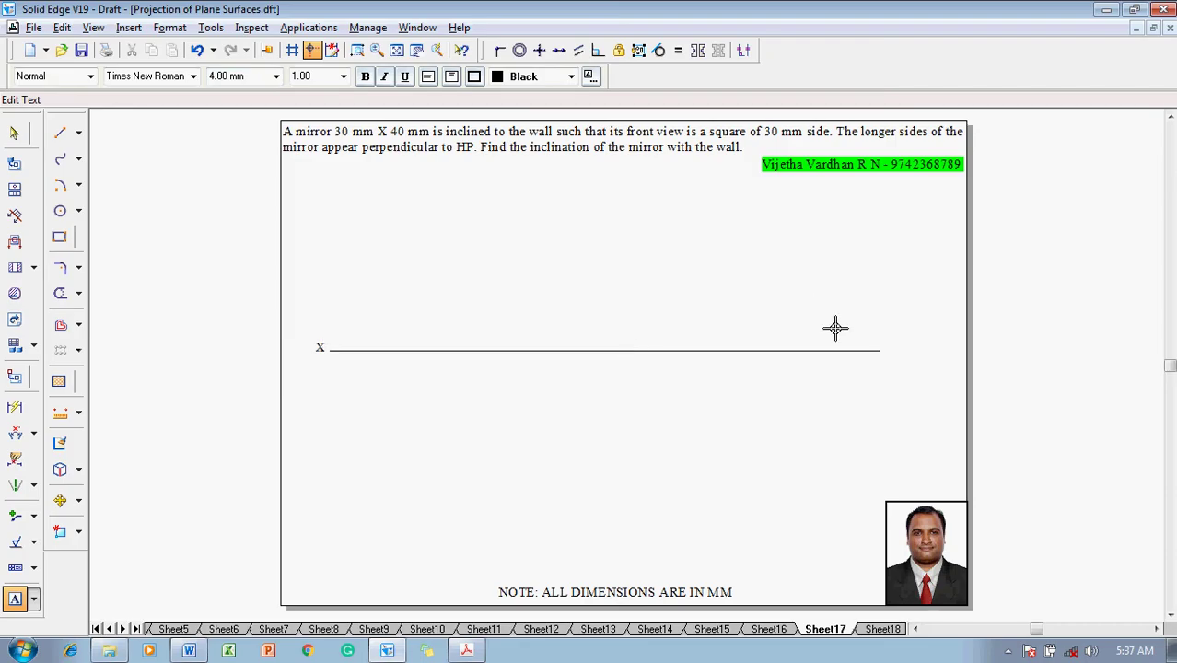
{"action": "left_click", "coordinate": [885, 343]}
{"action": "type", "text": "Y"}
Step: Add VP above and HP below the X end, then nudge the X label lower
{"action": "left_click", "coordinate": [333, 336]}
{"action": "type", "text": "VP"}
{"action": "left_click", "coordinate": [332, 359]}
{"action": "type", "text": "HP"}
{"action": "key", "text": "Escape"}
{"action": "left_click_drag", "start_coordinate": [320, 348], "coordinate": [320, 354]}
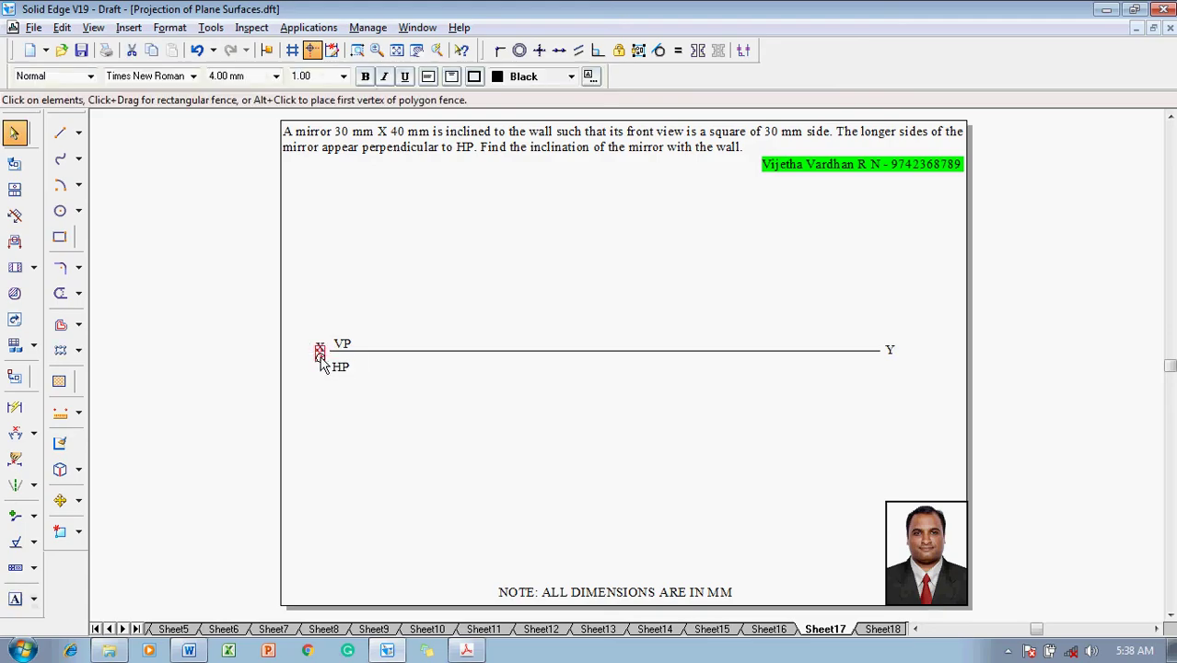
{"action": "left_click", "coordinate": [396, 285]}
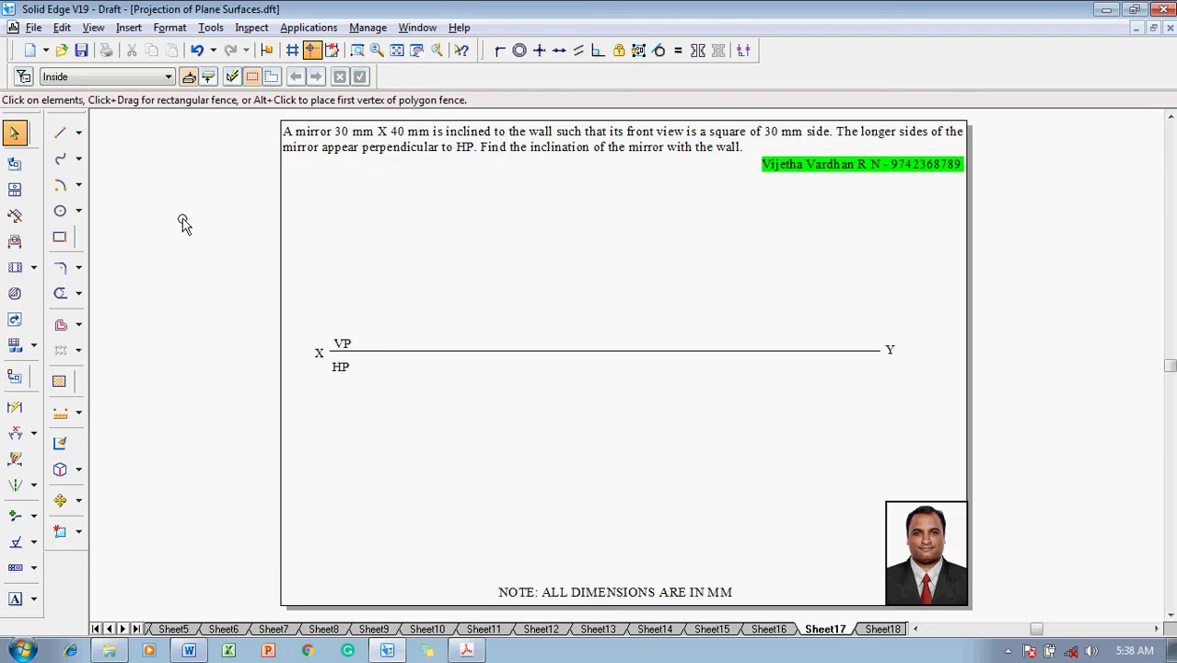
Step: Draw a thick-outlined 30 × 40 mm rectangle standing on the XY line near its left end
{"action": "left_click", "coordinate": [60, 237]}
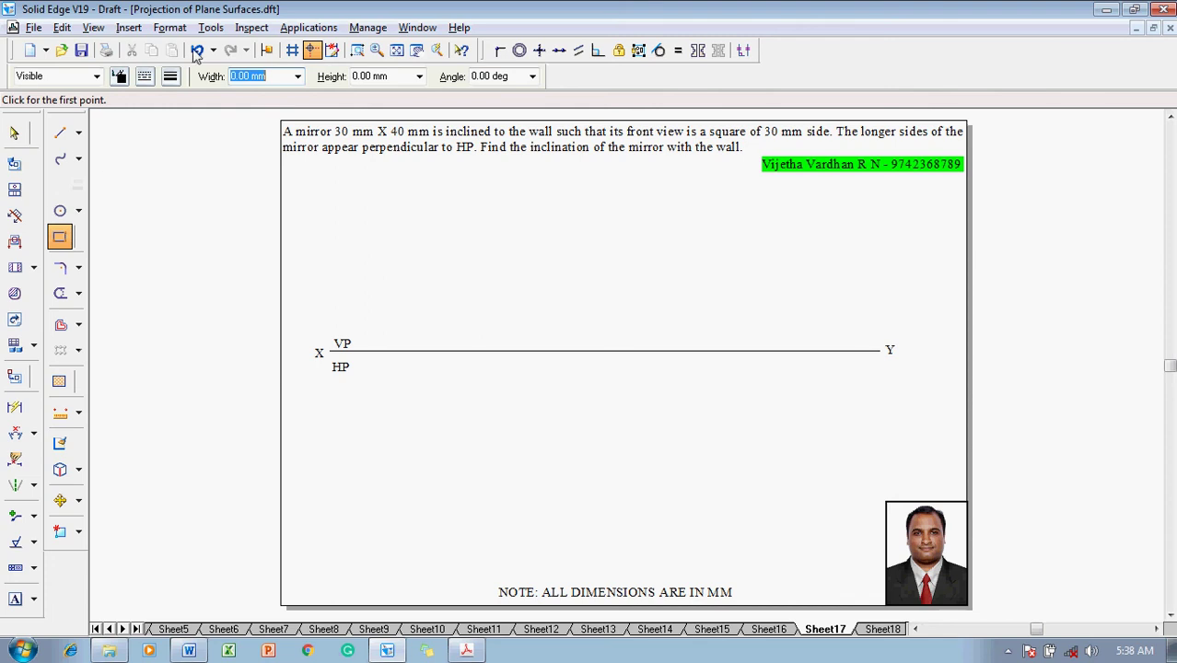
{"action": "left_click", "coordinate": [172, 77]}
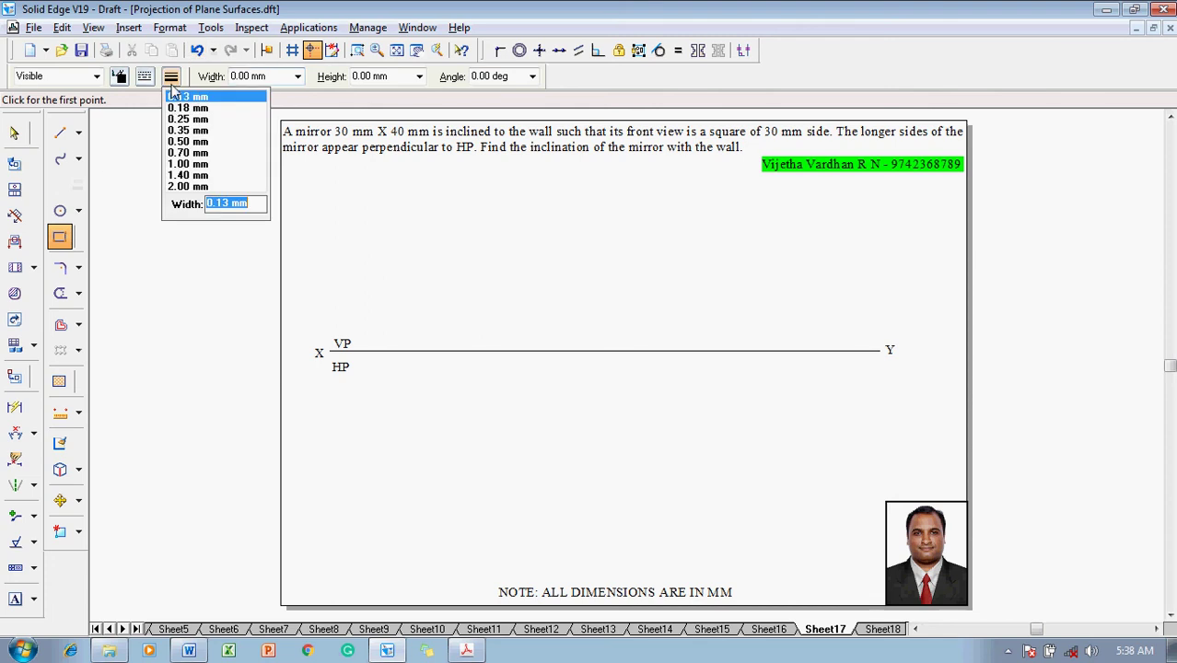
{"action": "left_click", "coordinate": [181, 148]}
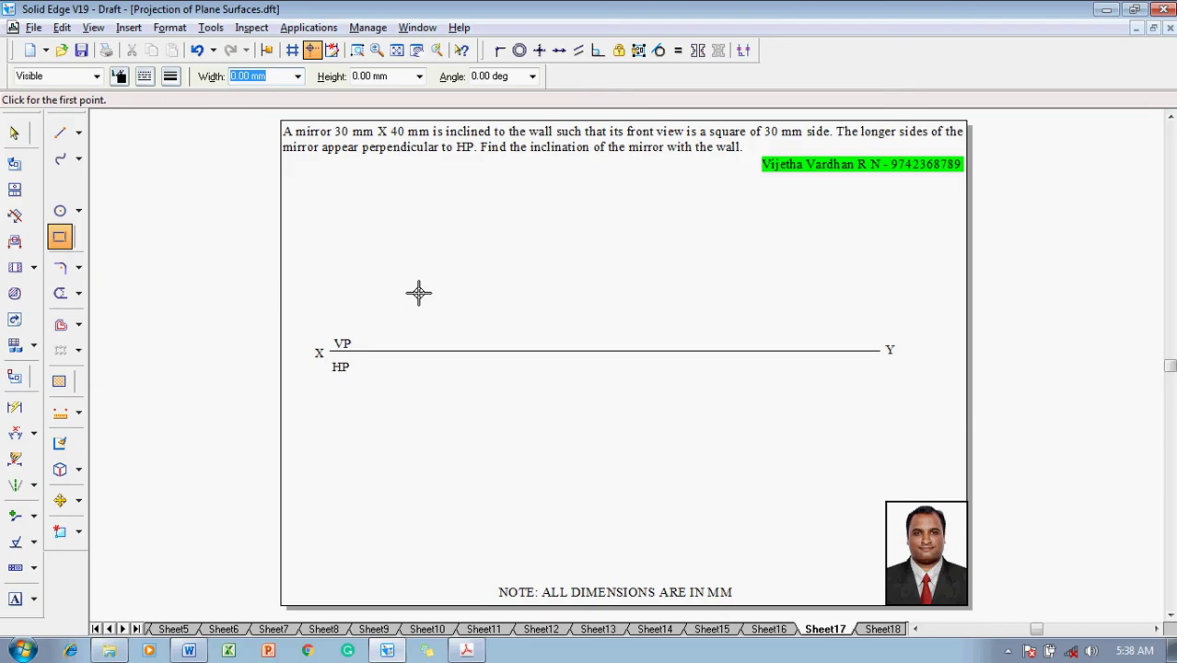
{"action": "type", "text": "30"}
{"action": "key", "text": "Tab"}
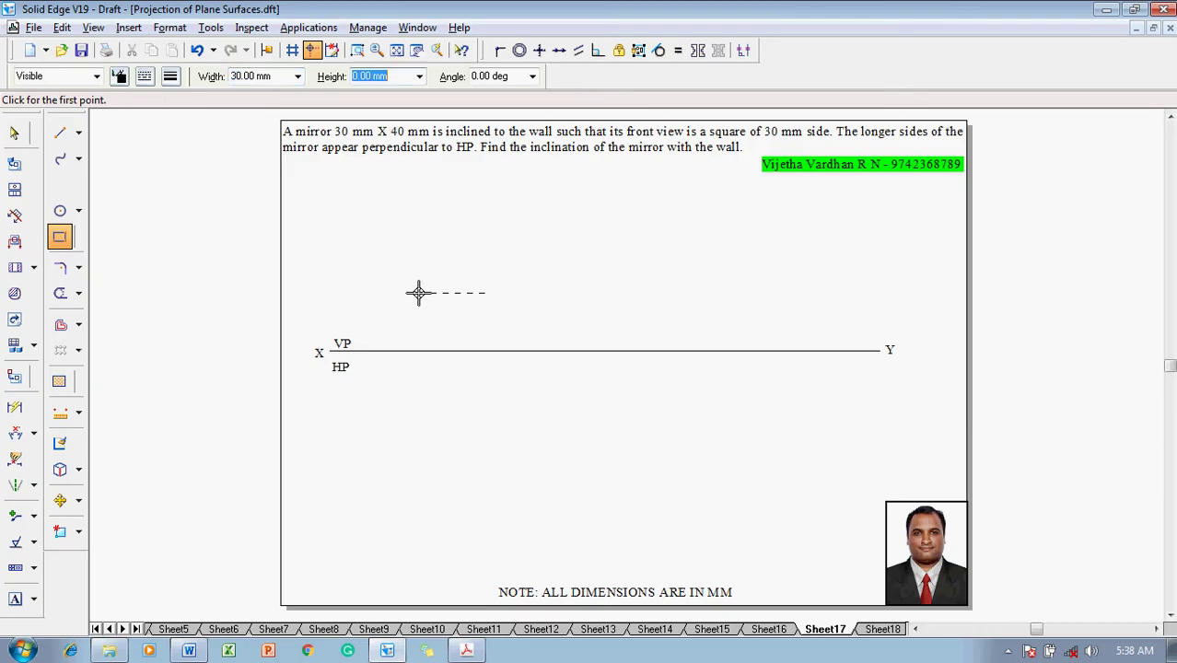
{"action": "type", "text": "40"}
{"action": "key", "text": "Tab"}
{"action": "key", "text": "Tab"}
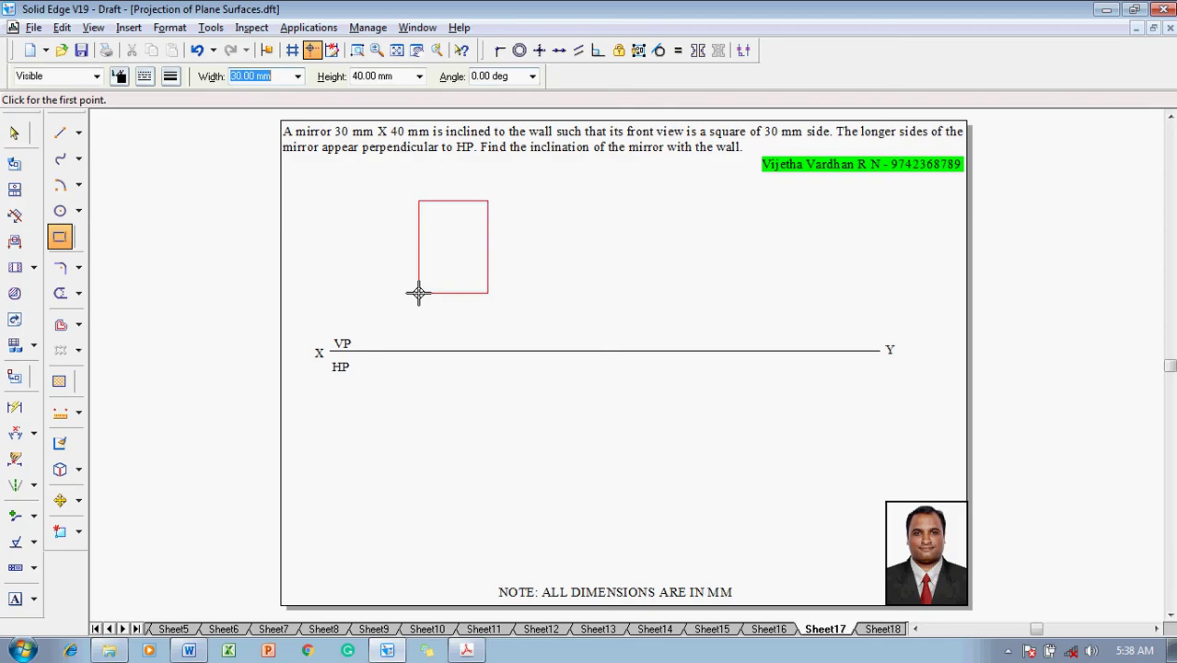
{"action": "left_click", "coordinate": [418, 348]}
{"action": "key", "text": "Escape"}
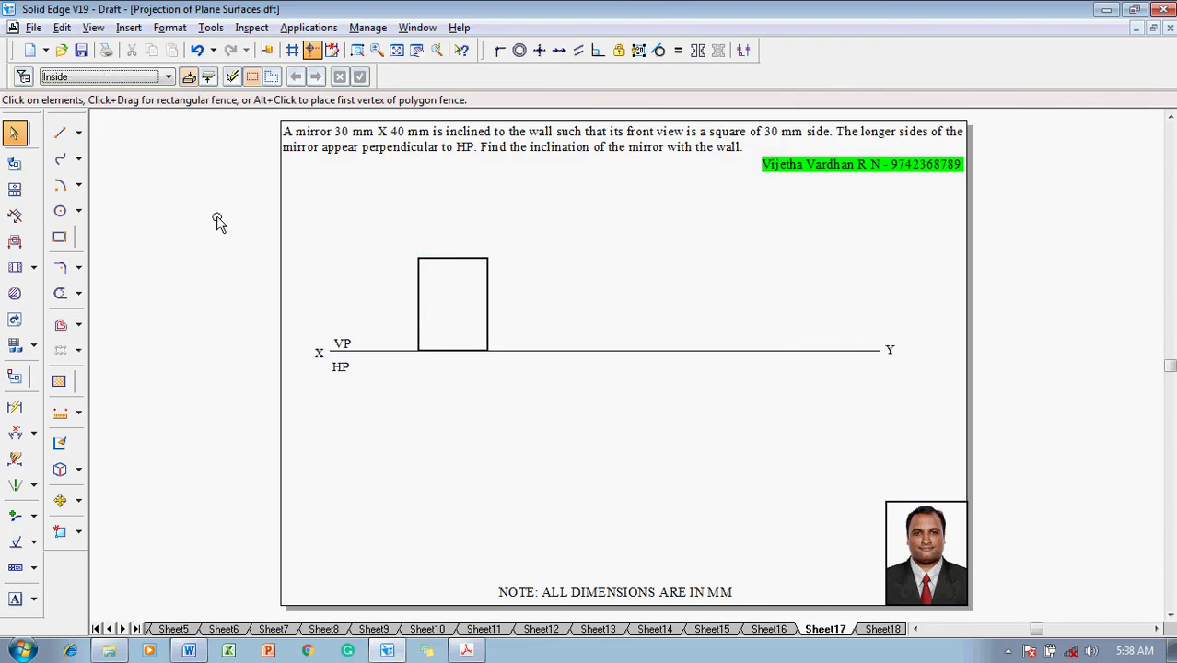
{"action": "left_click", "coordinate": [59, 236]}
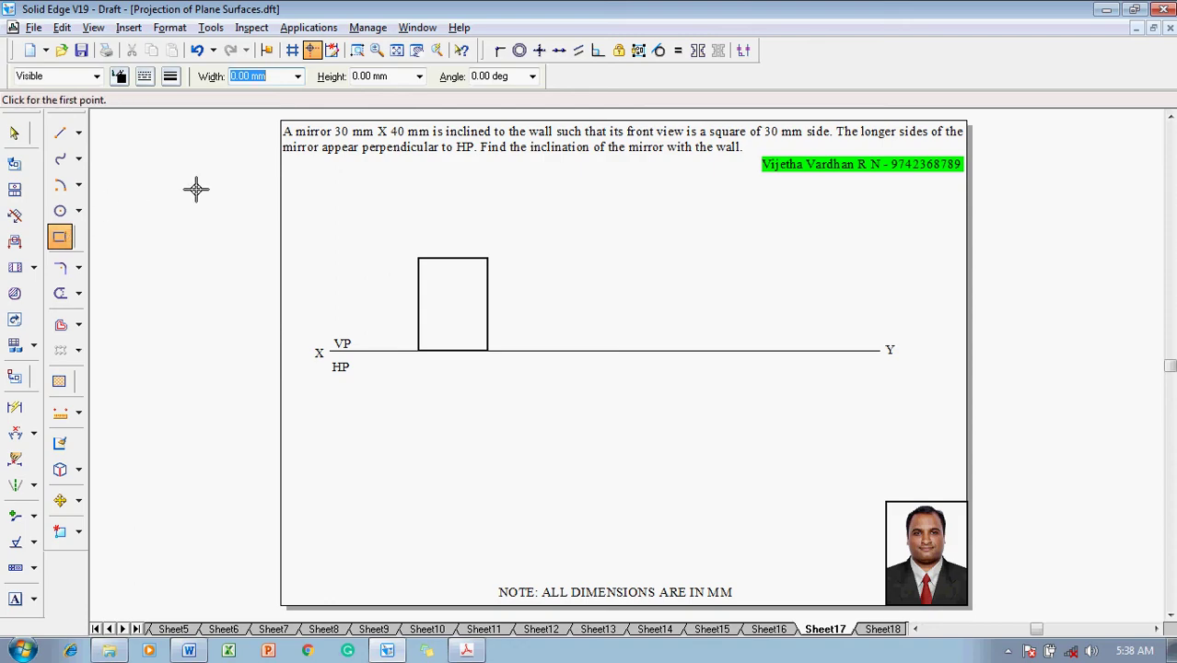
Step: Place a 30 × 30 mm square on the XY line right of the rectangle
{"action": "type", "text": "30"}
{"action": "key", "text": "Tab"}
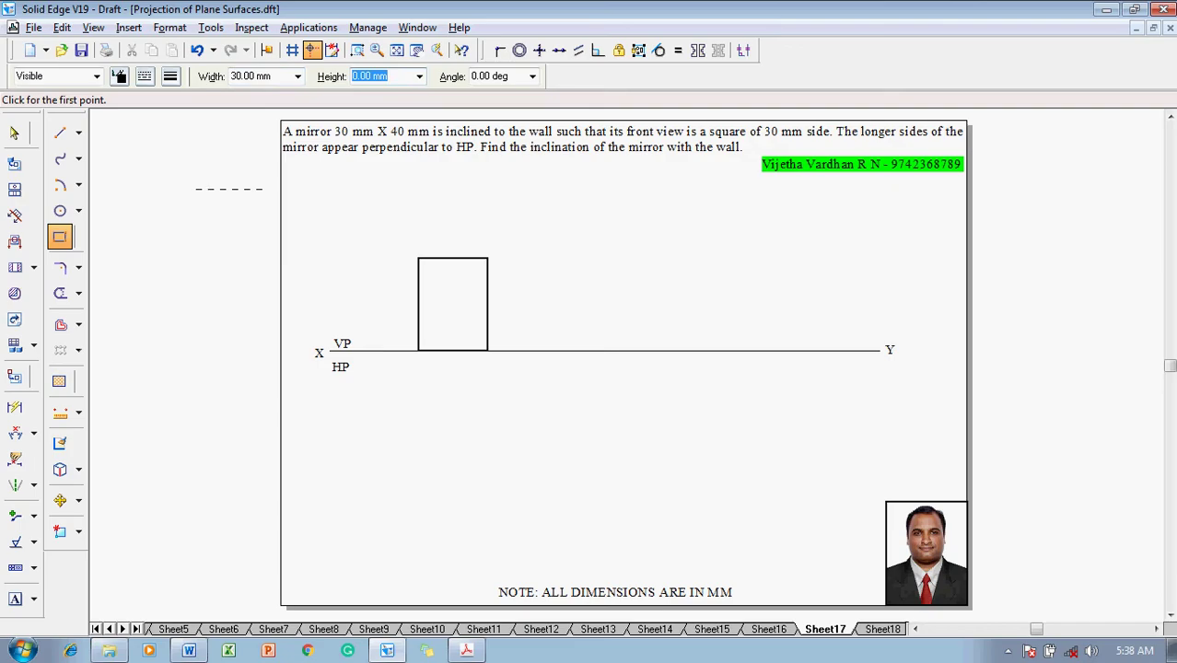
{"action": "type", "text": "30"}
{"action": "key", "text": "Tab"}
{"action": "key", "text": "Tab"}
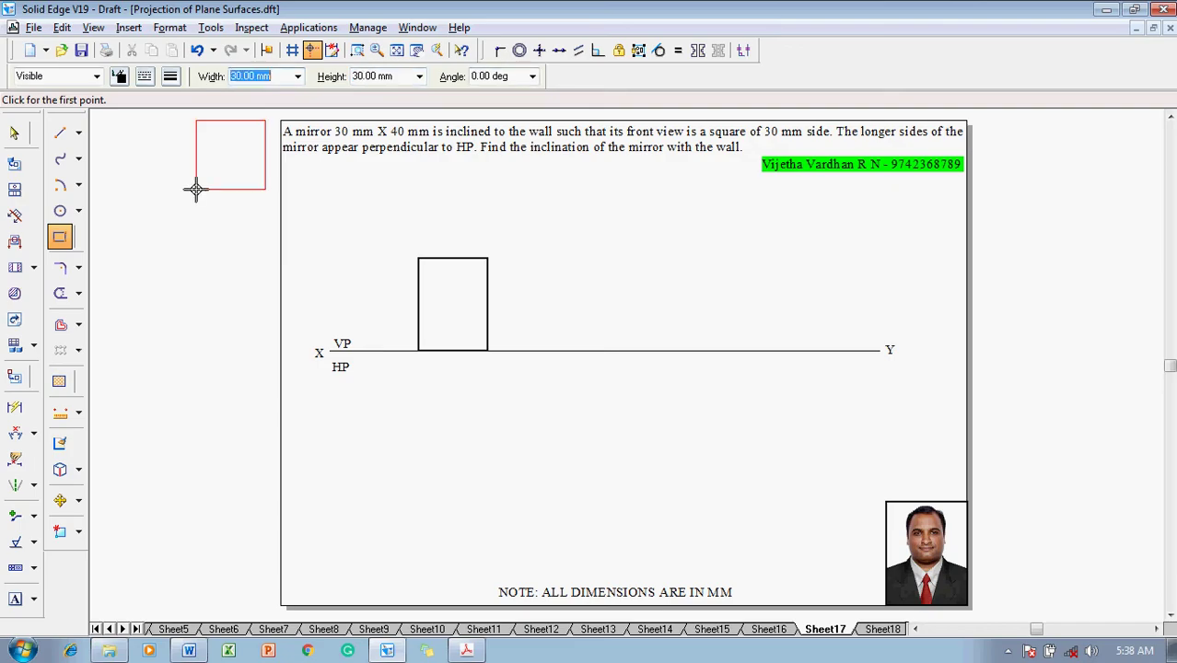
{"action": "left_click", "coordinate": [554, 349]}
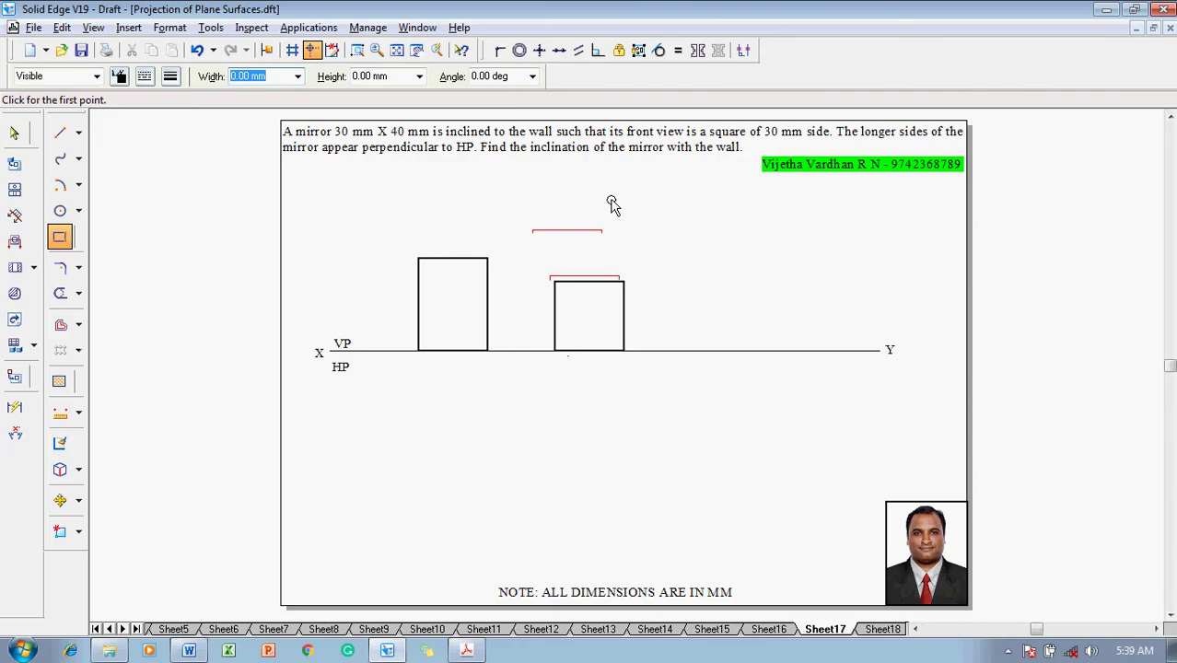
{"action": "key", "text": "Escape"}
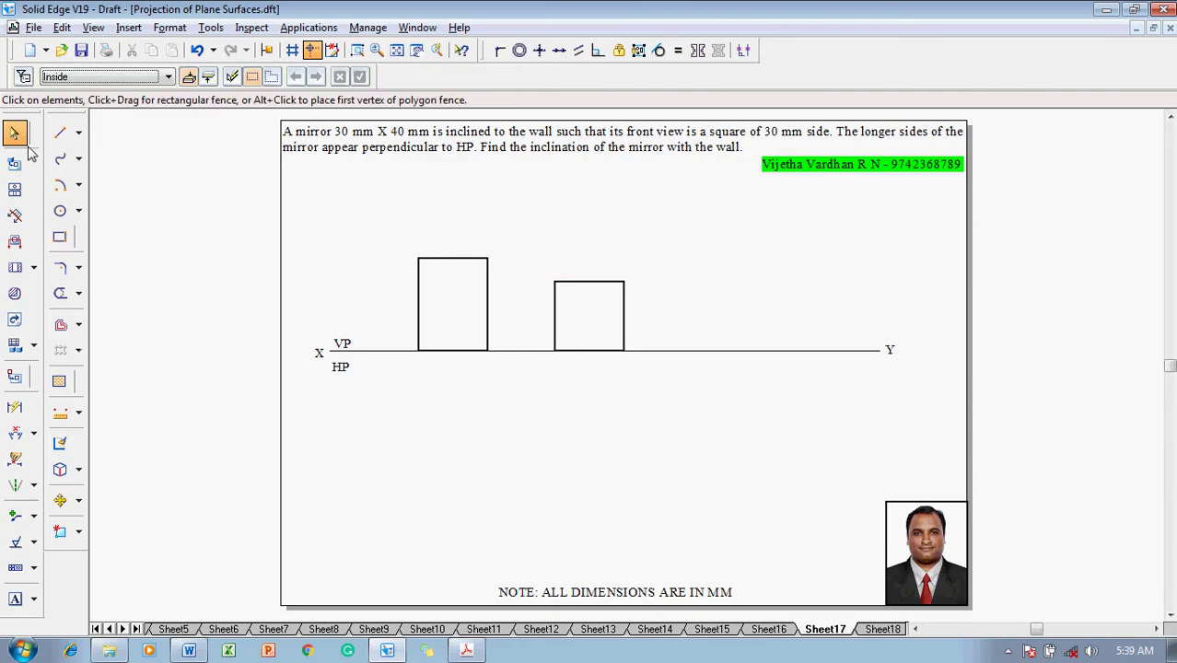
Step: Draw a thin vertical line crossing the XY line to the right of the square
{"action": "left_click", "coordinate": [59, 132]}
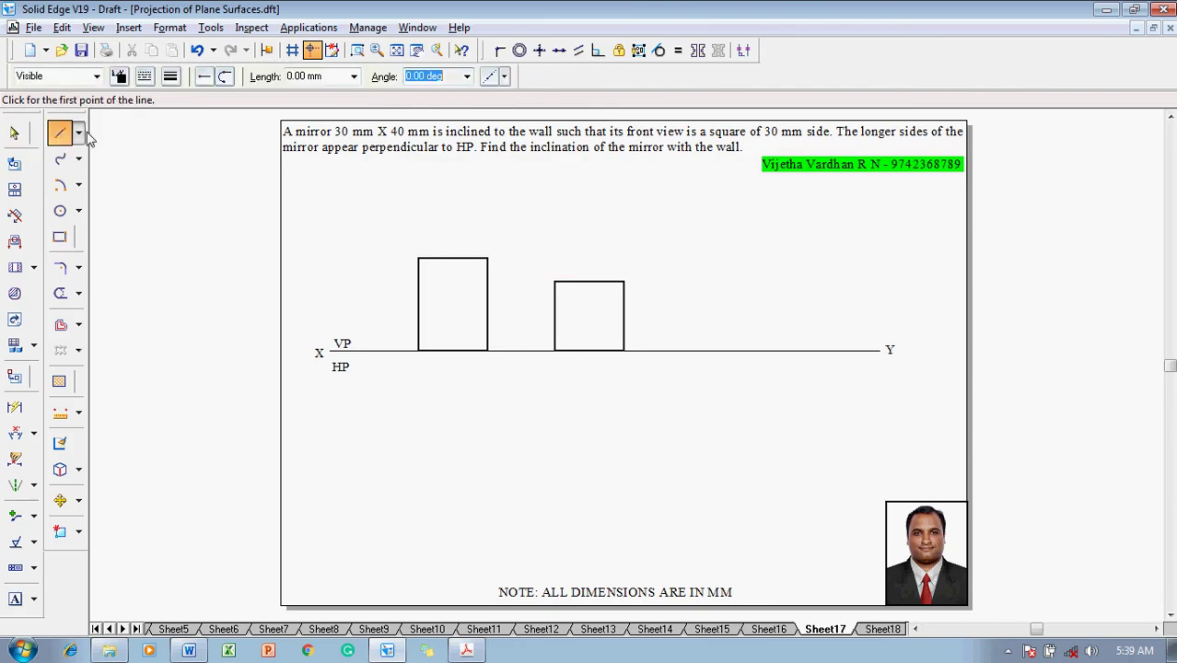
{"action": "left_click", "coordinate": [172, 76]}
{"action": "left_click", "coordinate": [188, 106]}
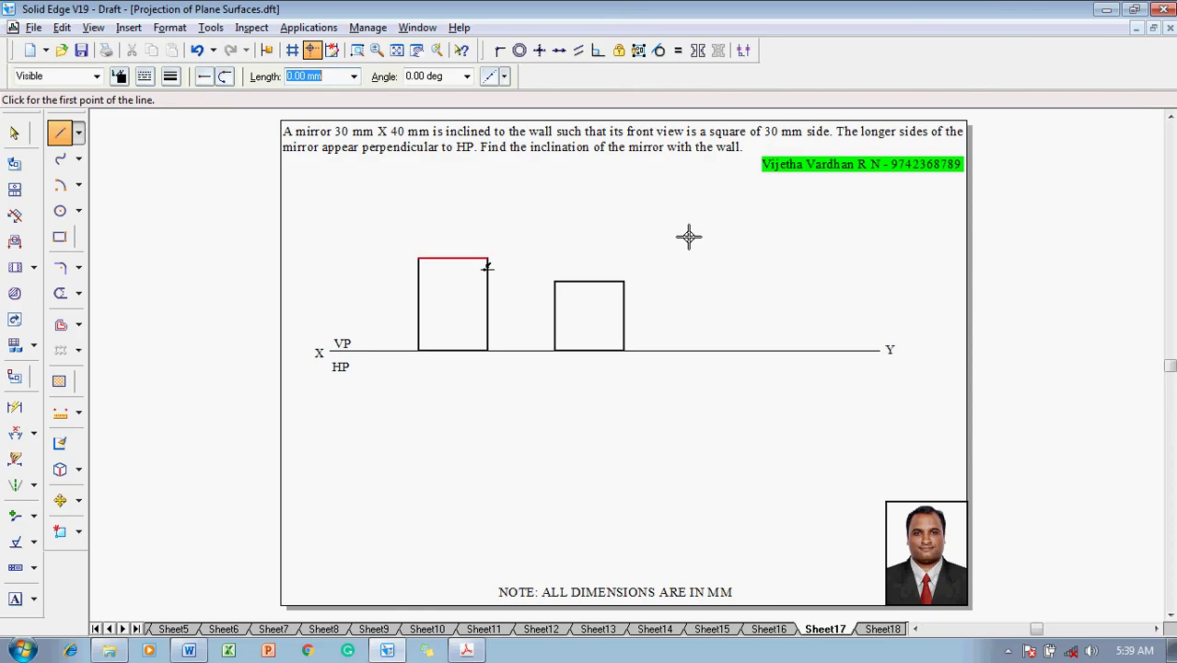
{"action": "left_click", "coordinate": [659, 197]}
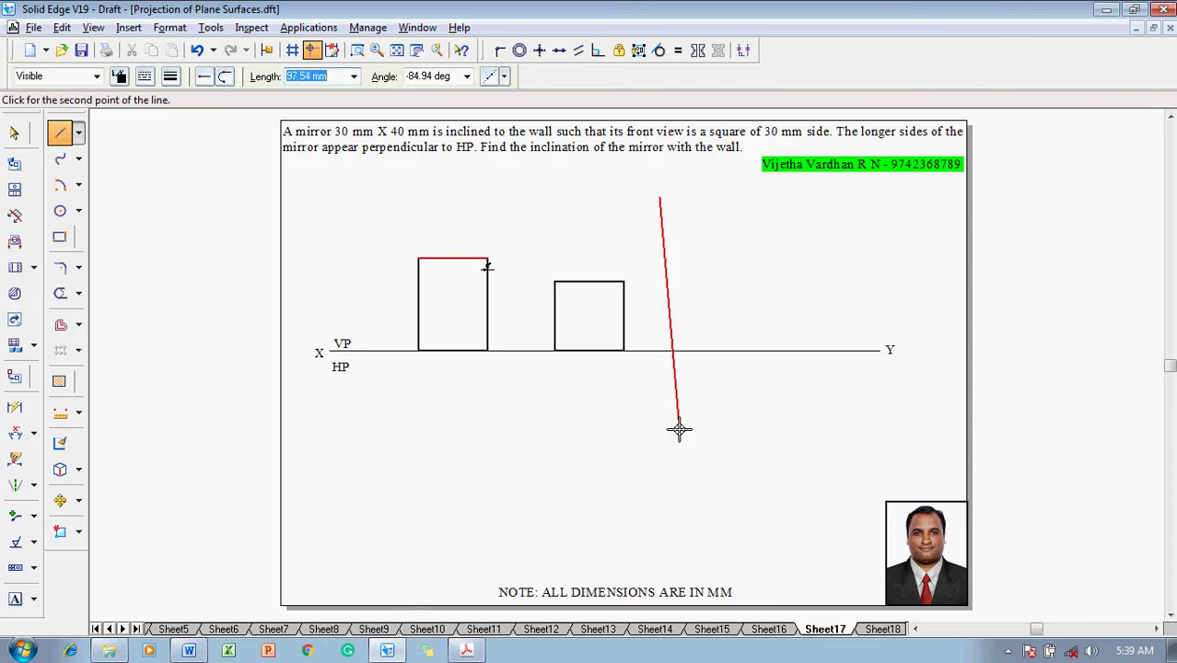
{"action": "left_click", "coordinate": [660, 473]}
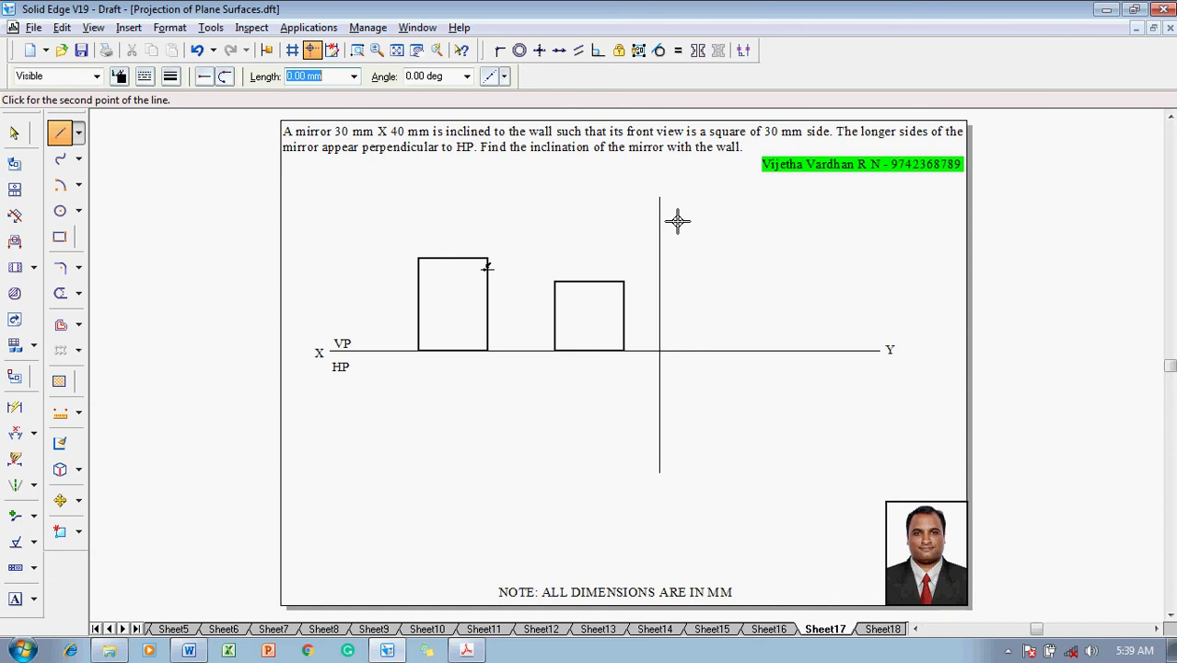
Step: Place the RPP and LSV labels to the right of the vertical line
{"action": "left_click", "coordinate": [15, 598]}
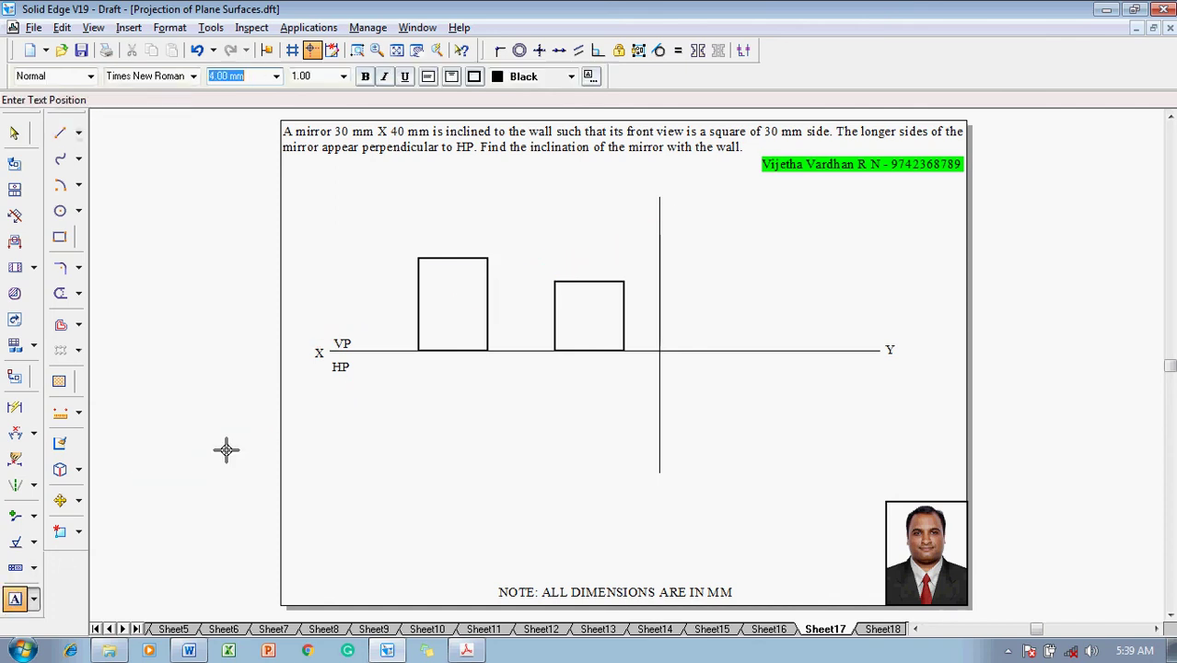
{"action": "left_click", "coordinate": [682, 223]}
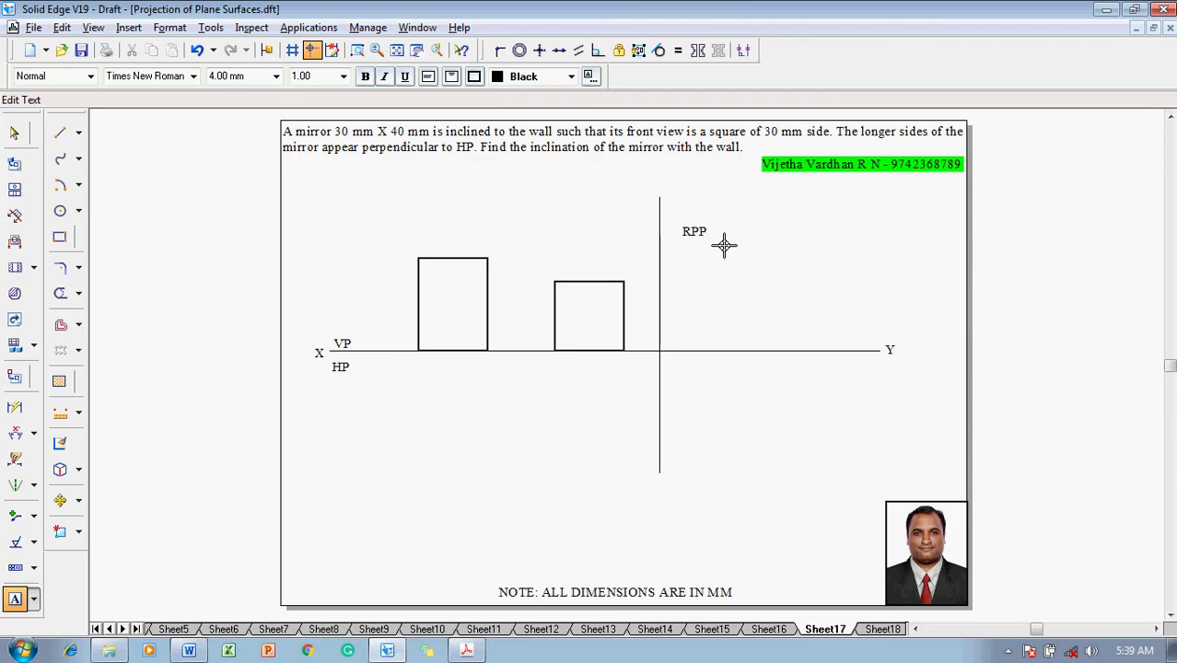
{"action": "left_click", "coordinate": [724, 244]}
{"action": "type", "text": "LSV"}
{"action": "key", "text": "Escape"}
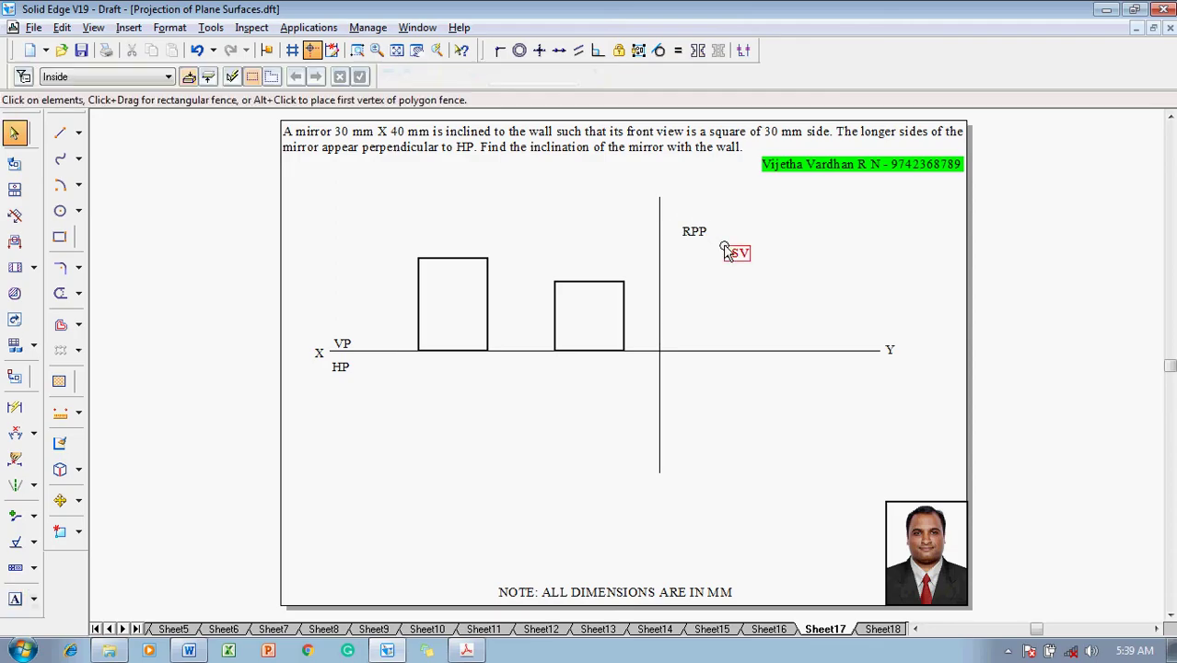
Step: Label the vertical line's bottom end X1 and its top end Y1
{"action": "left_click", "coordinate": [14, 599]}
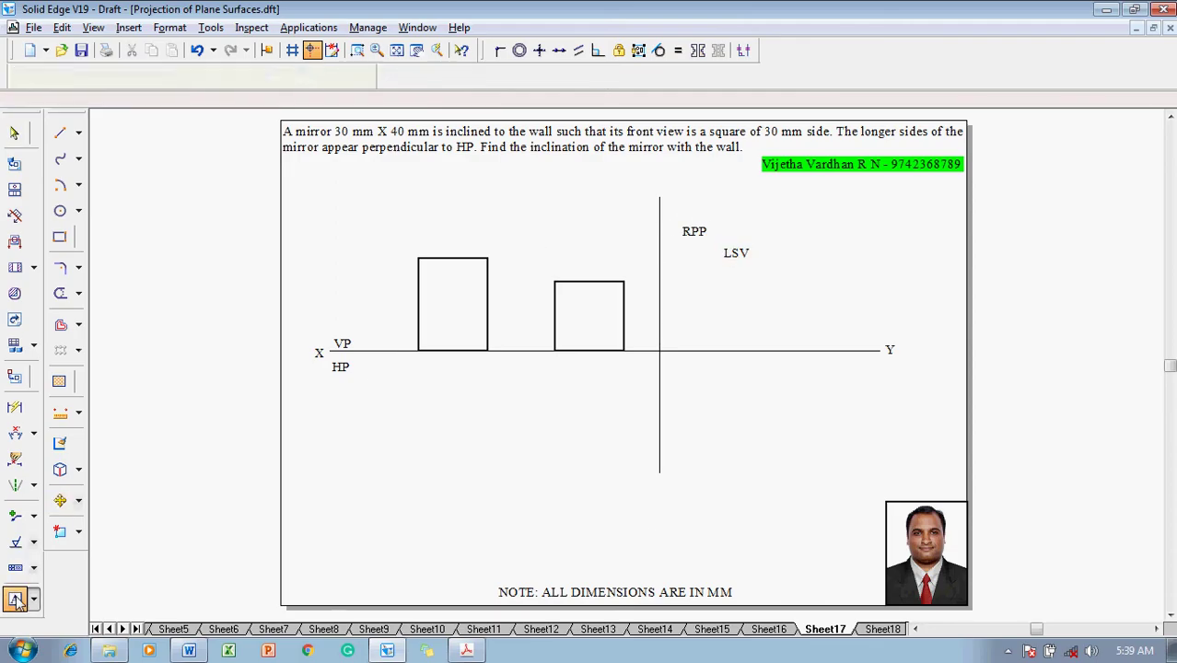
{"action": "left_click", "coordinate": [653, 479]}
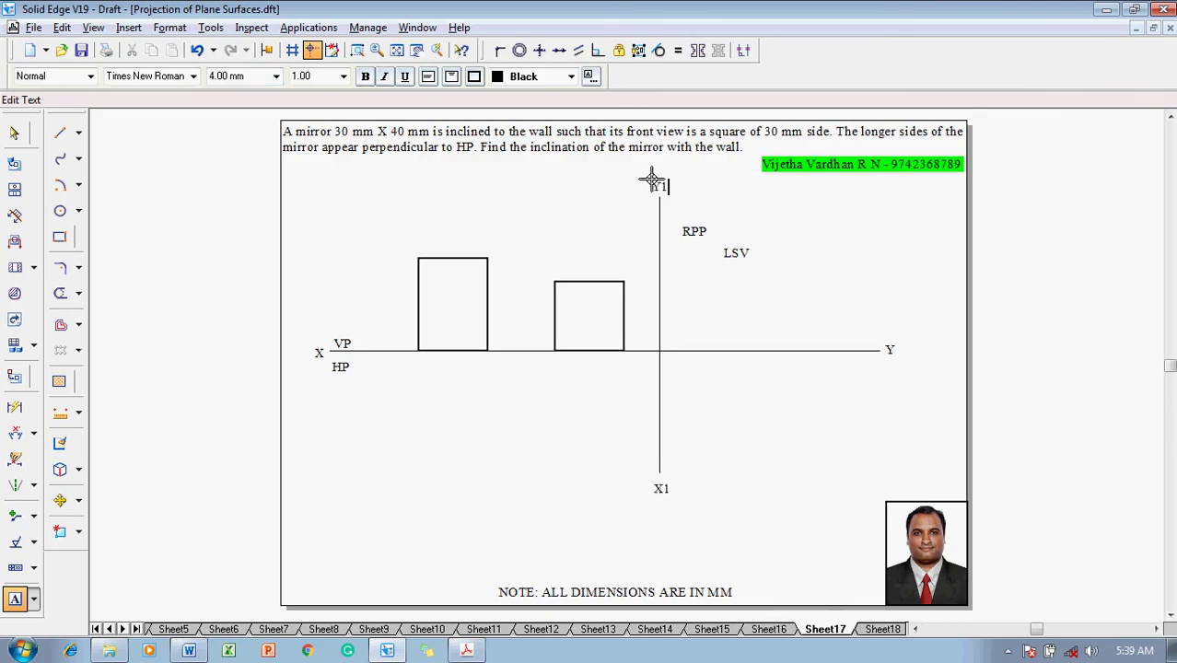
{"action": "left_click", "coordinate": [651, 180]}
{"action": "type", "text": "Y1"}
{"action": "key", "text": "Escape"}
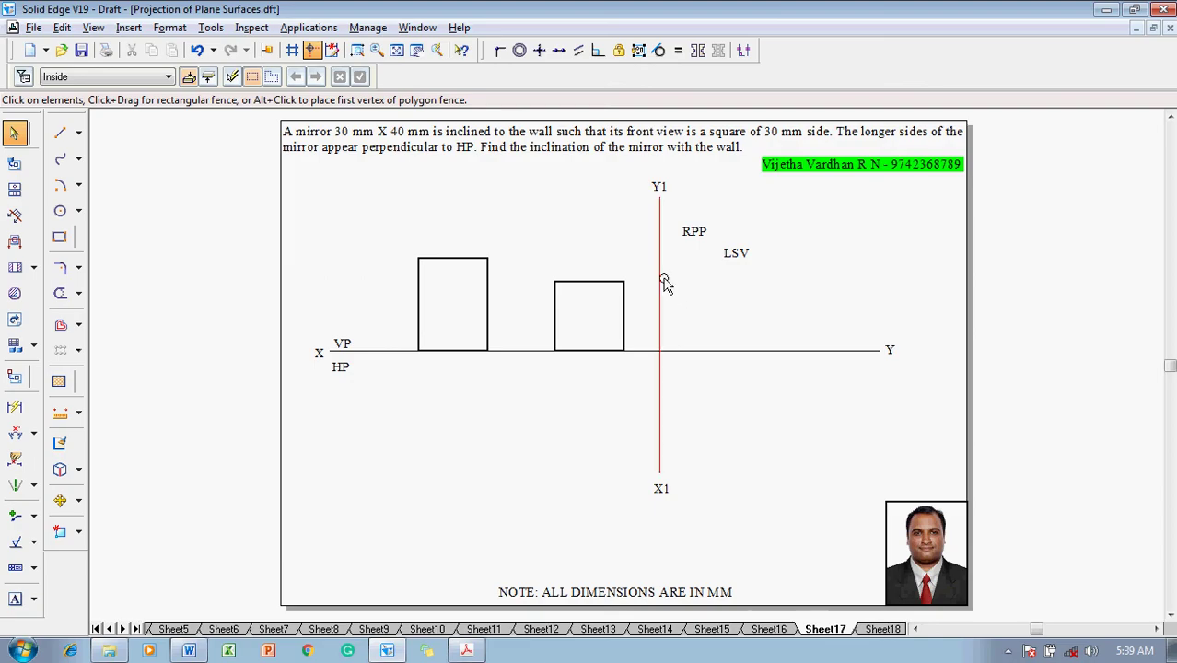
Step: Dimension the rectangle's 30 mm width above it and 40 mm height on its left
{"action": "left_click", "coordinate": [15, 410]}
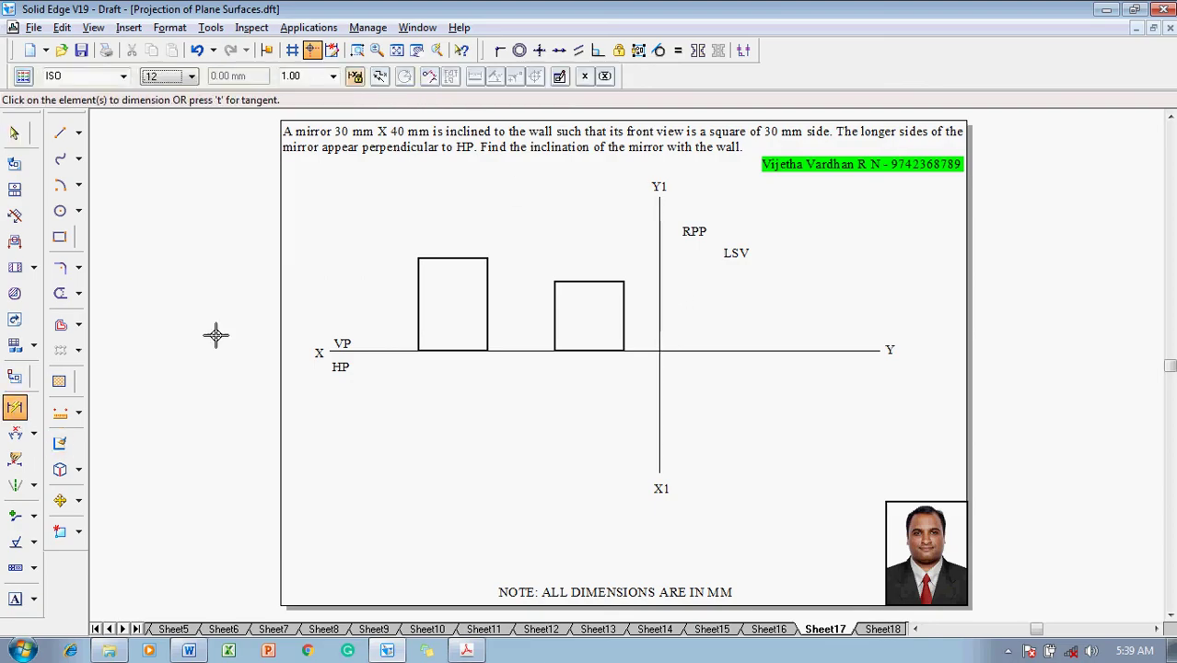
{"action": "left_click", "coordinate": [434, 258]}
{"action": "left_click", "coordinate": [436, 236]}
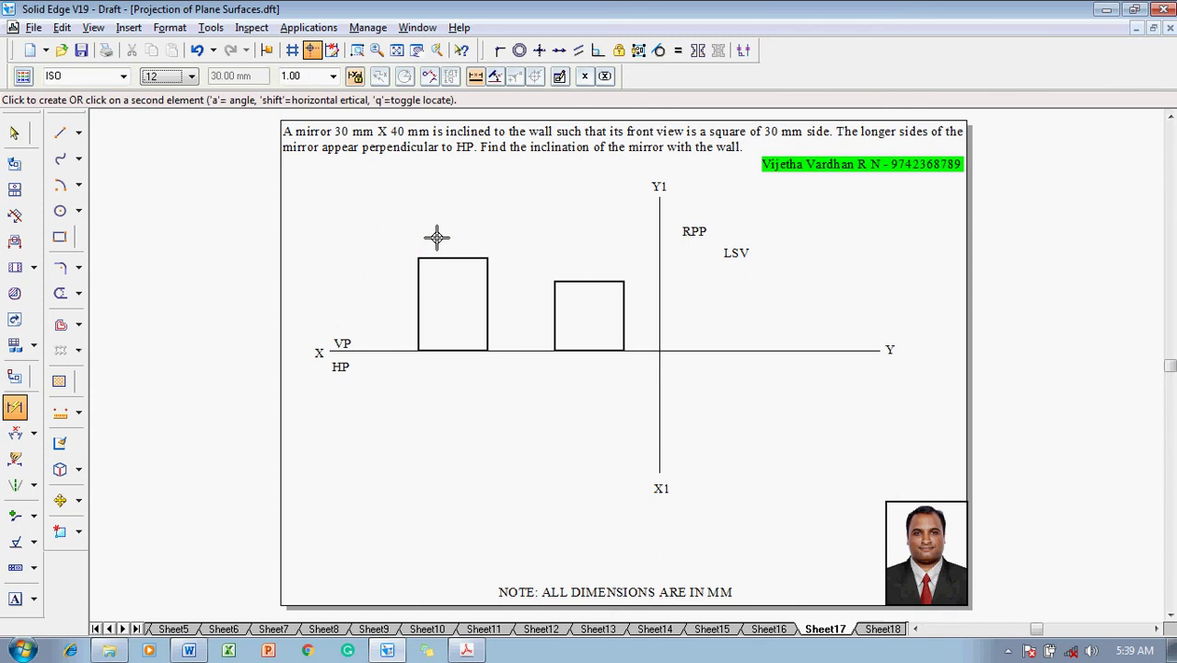
{"action": "left_click", "coordinate": [418, 282]}
{"action": "left_click", "coordinate": [395, 275]}
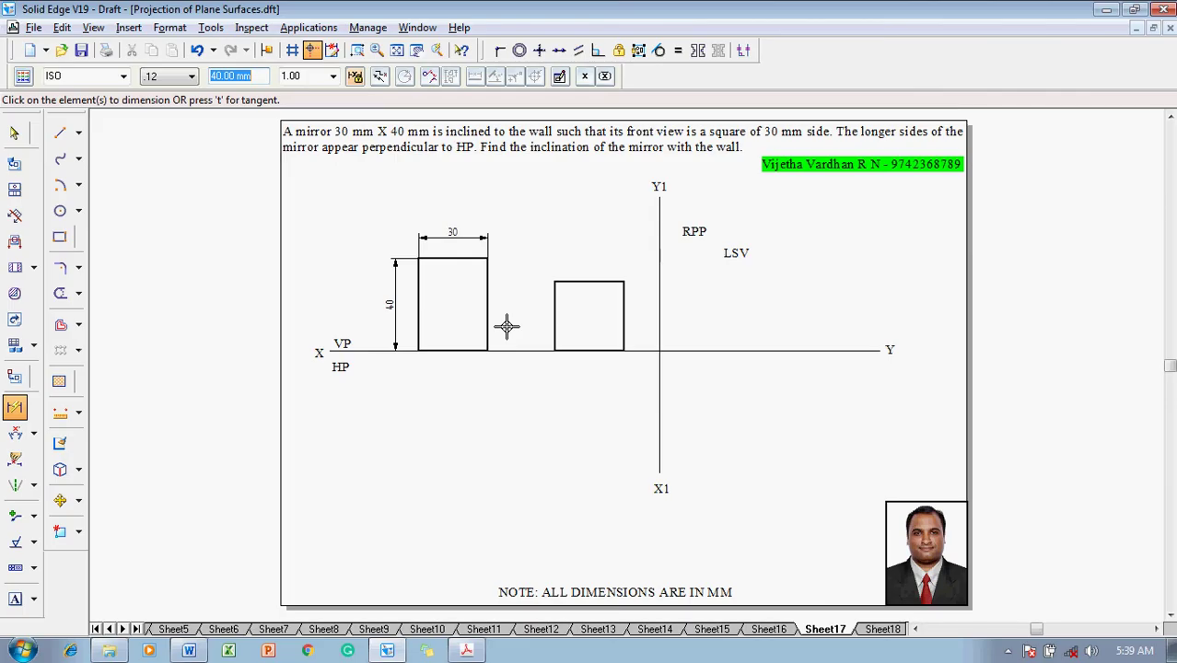
Step: Dimension the square's 30 mm height on its left and 30 mm width above it
{"action": "left_click", "coordinate": [550, 320]}
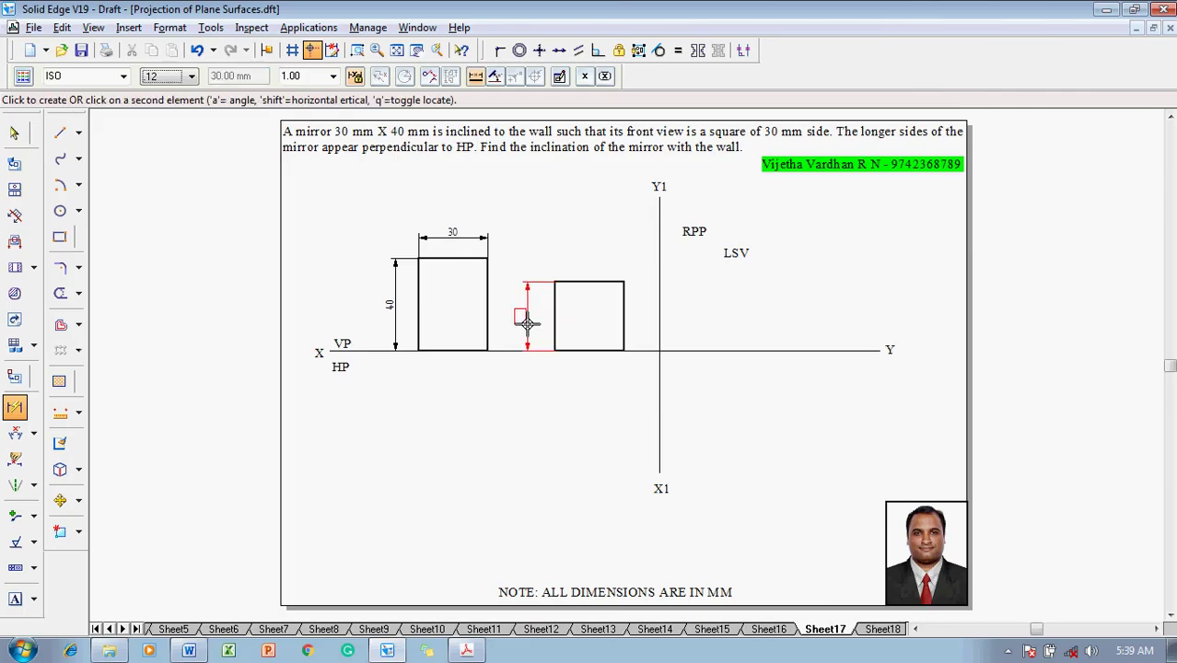
{"action": "left_click", "coordinate": [527, 319]}
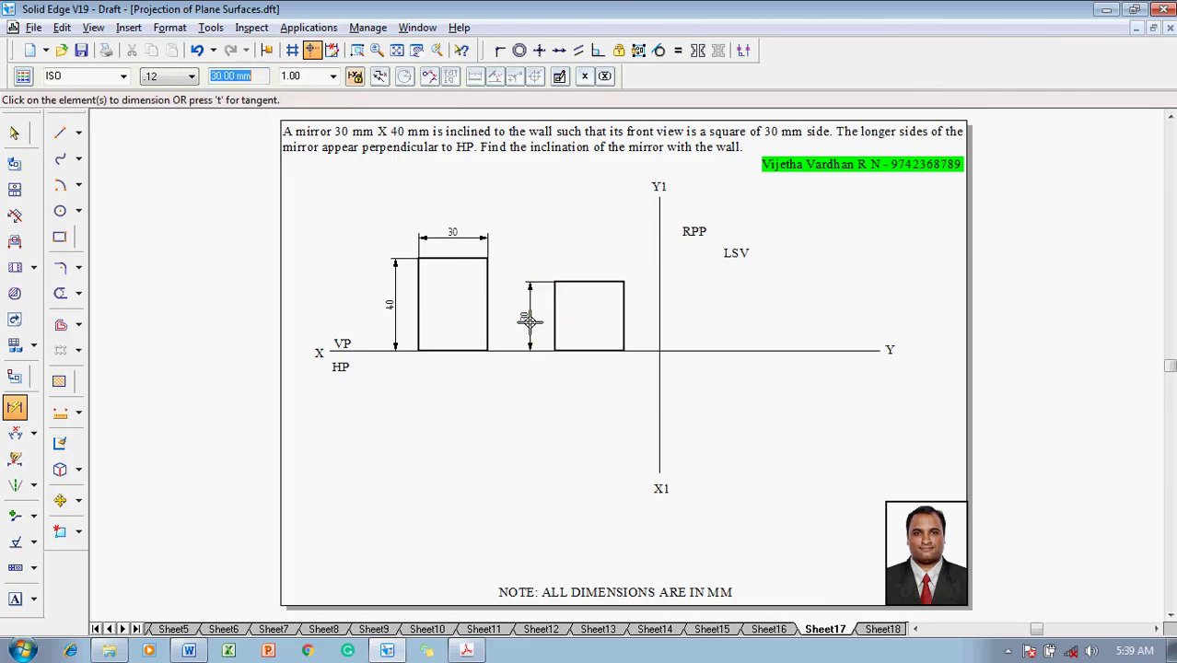
{"action": "left_click", "coordinate": [596, 282]}
{"action": "left_click", "coordinate": [607, 264]}
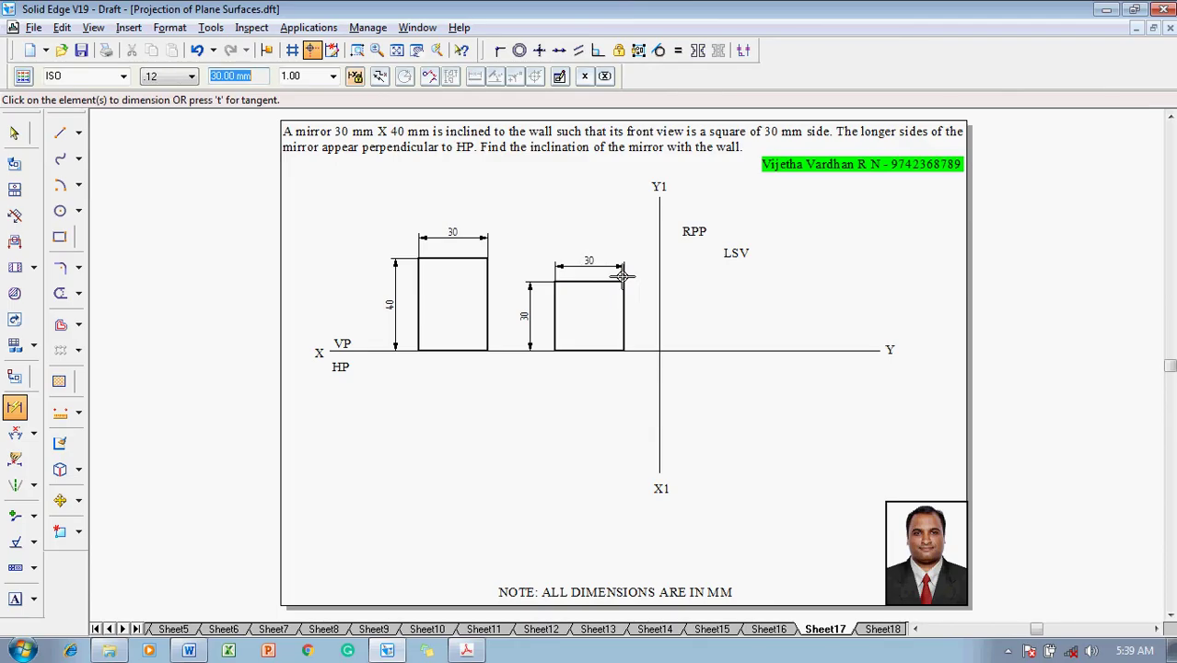
{"action": "key", "text": "Escape"}
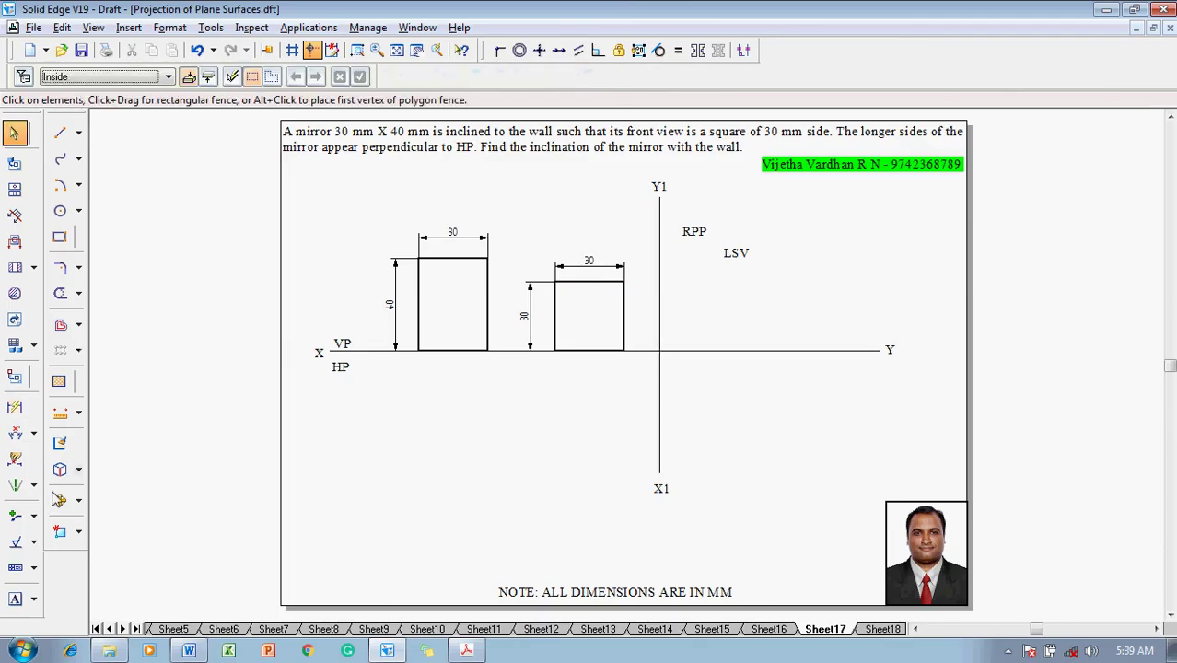
Step: Place the corner labels a', b' and c' beside the front view corners
{"action": "left_click", "coordinate": [14, 599]}
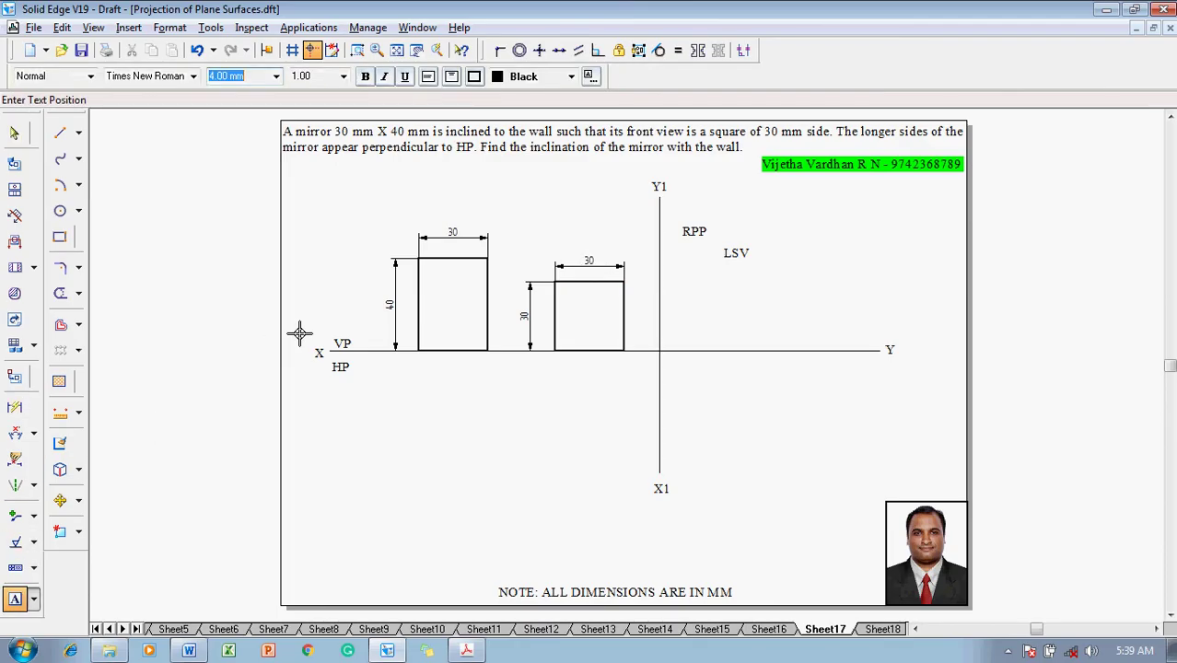
{"action": "left_click", "coordinate": [403, 242]}
{"action": "type", "text": "a'"}
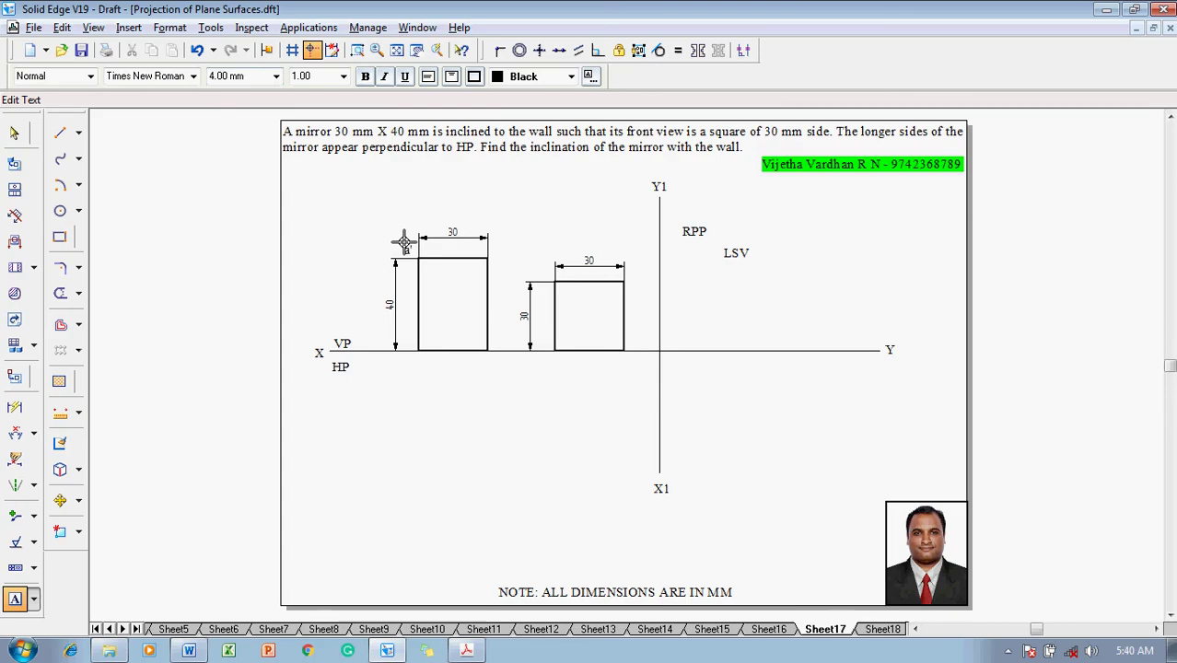
{"action": "left_click", "coordinate": [494, 247]}
{"action": "type", "text": "b"}
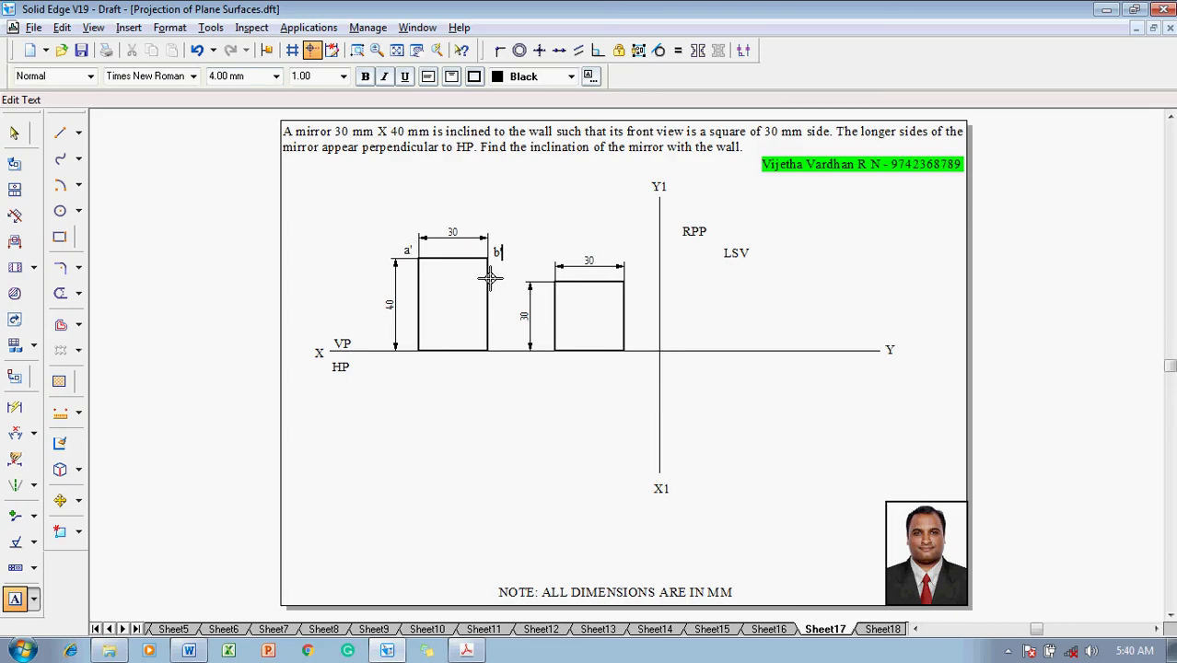
{"action": "type", "text": "'"}
{"action": "left_click", "coordinate": [490, 331]}
{"action": "left_click", "coordinate": [492, 337]}
{"action": "type", "text": "c'"}
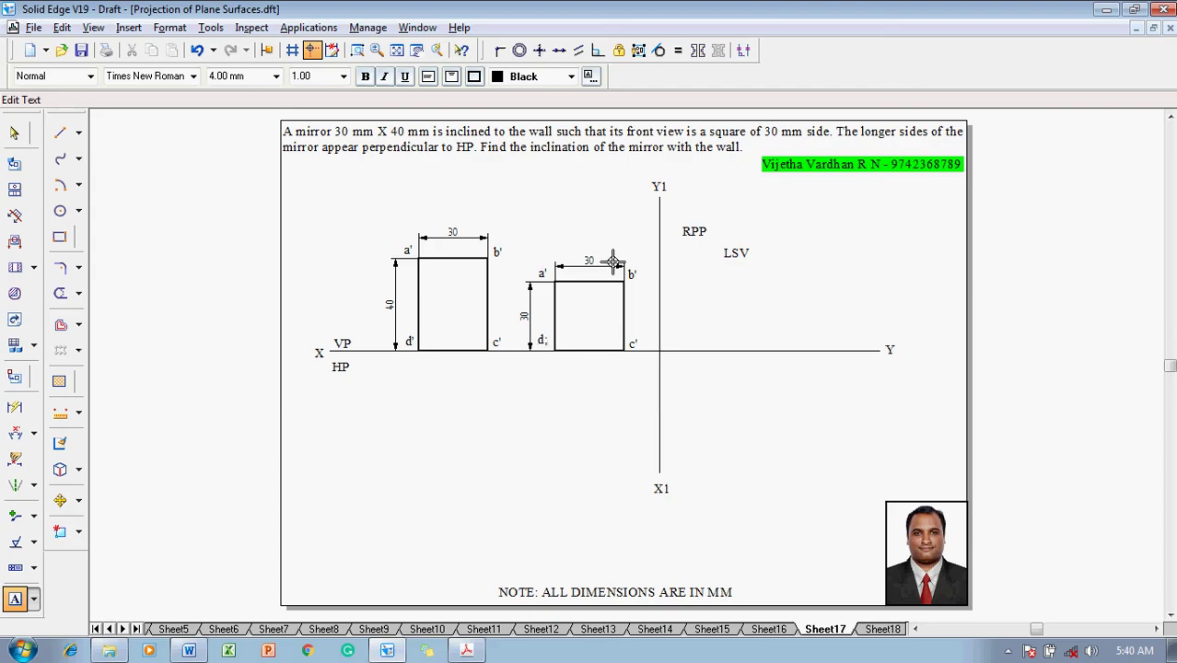
{"action": "key", "text": "Escape"}
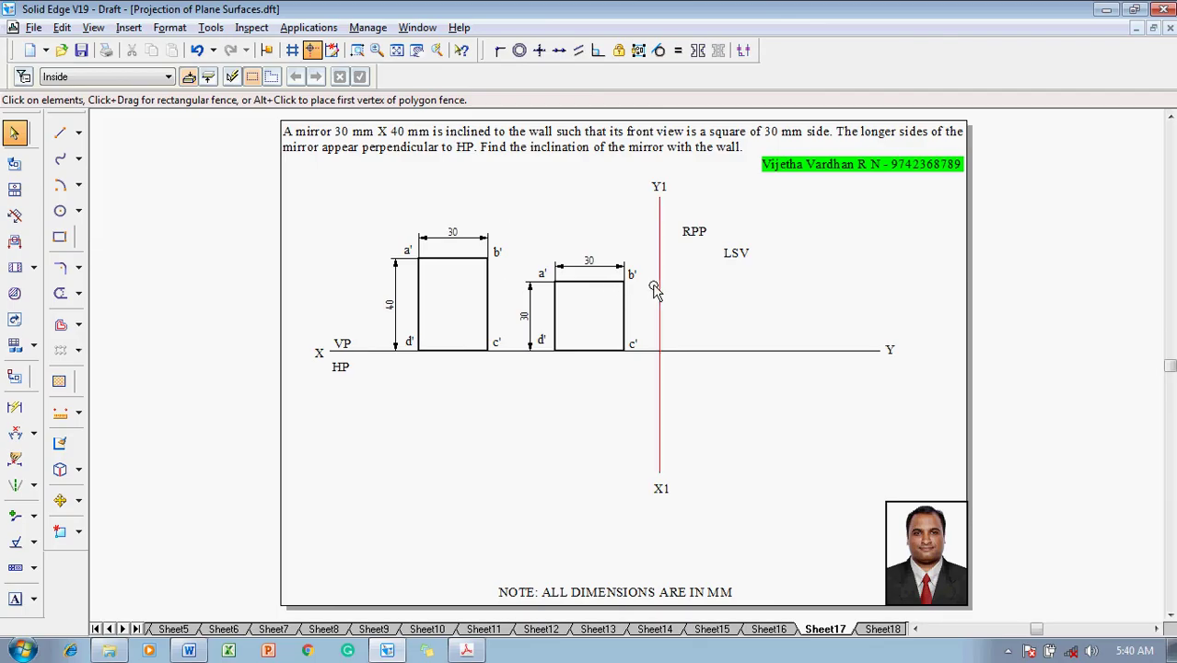
Step: Draw a 0.13 mm horizontal projector from corner b' across to the X1Y1 line
{"action": "left_click", "coordinate": [60, 136]}
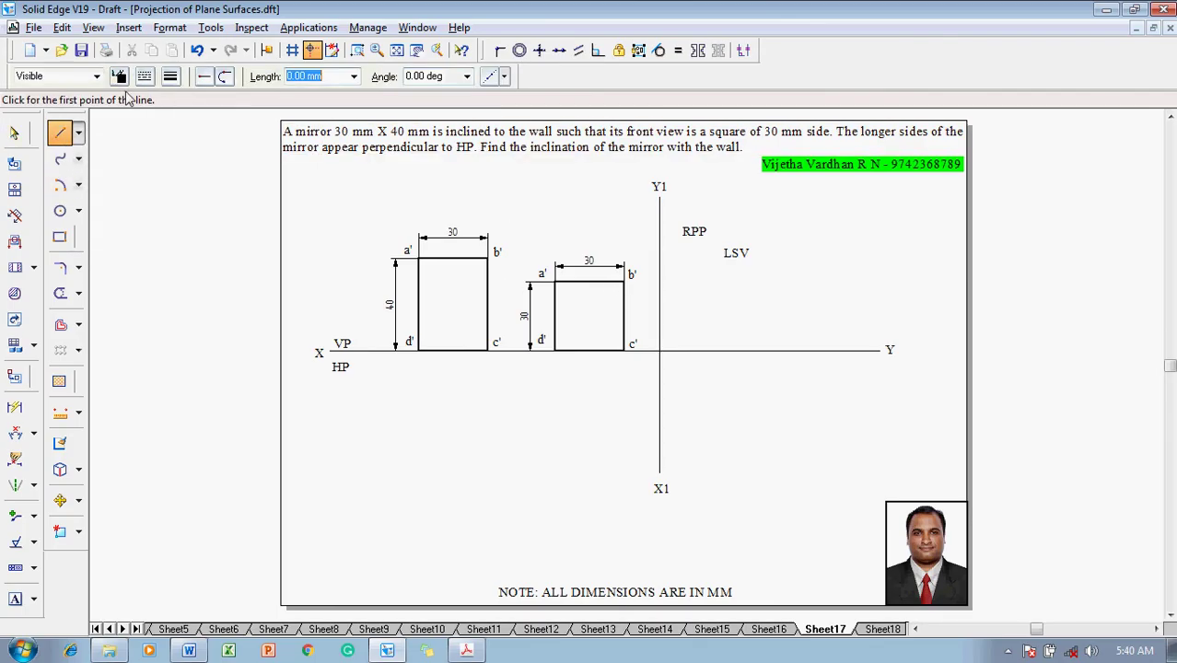
{"action": "left_click", "coordinate": [171, 76]}
{"action": "left_click", "coordinate": [189, 99]}
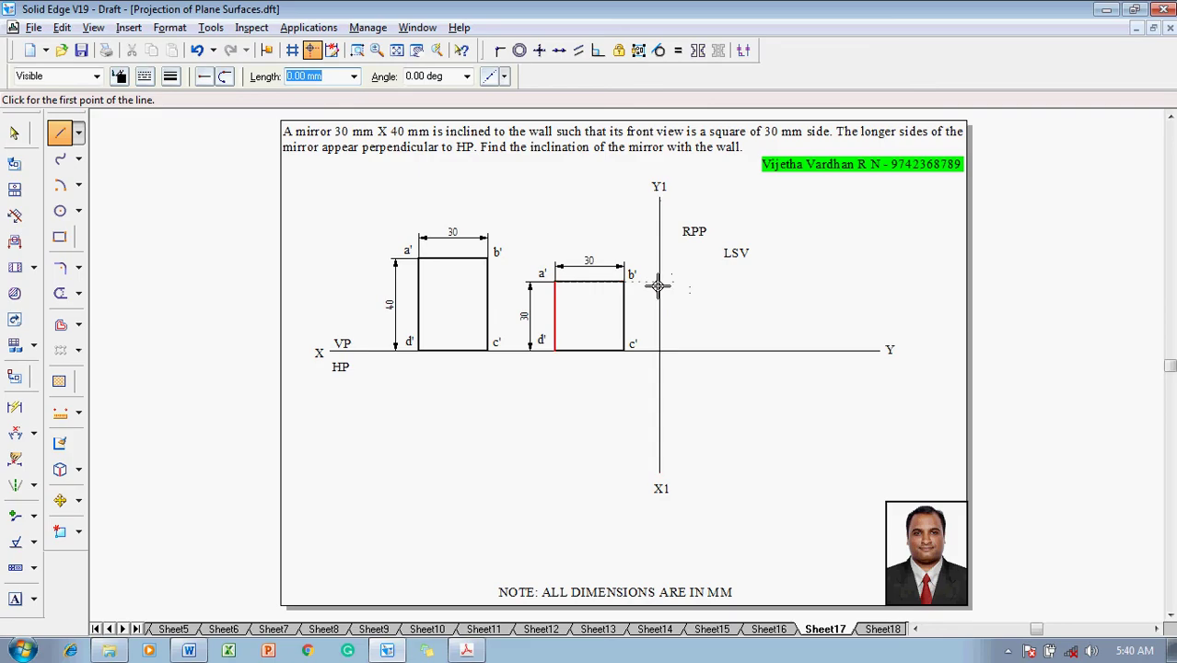
{"action": "left_click", "coordinate": [628, 282]}
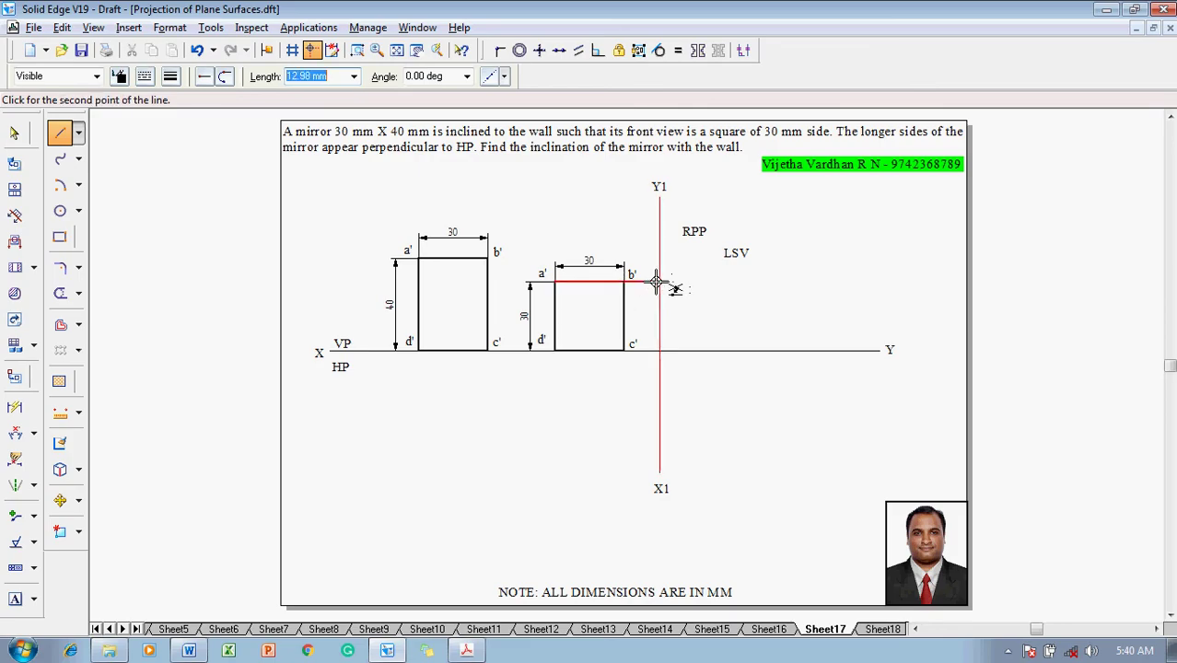
{"action": "left_click", "coordinate": [659, 282]}
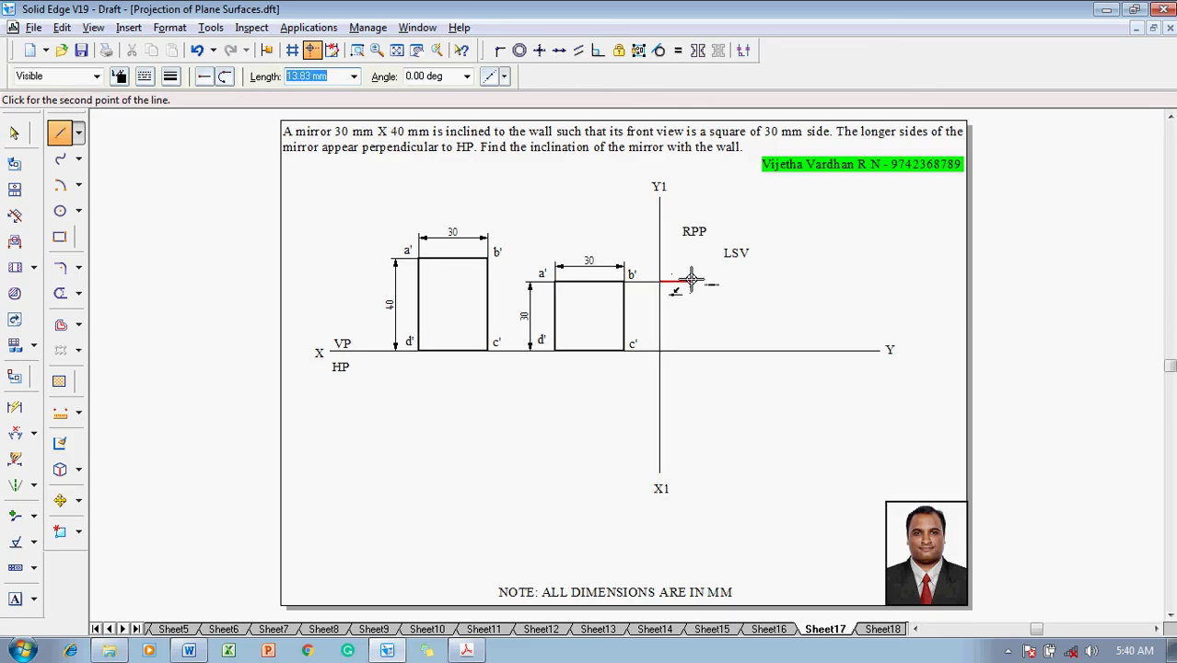
{"action": "key", "text": "Escape"}
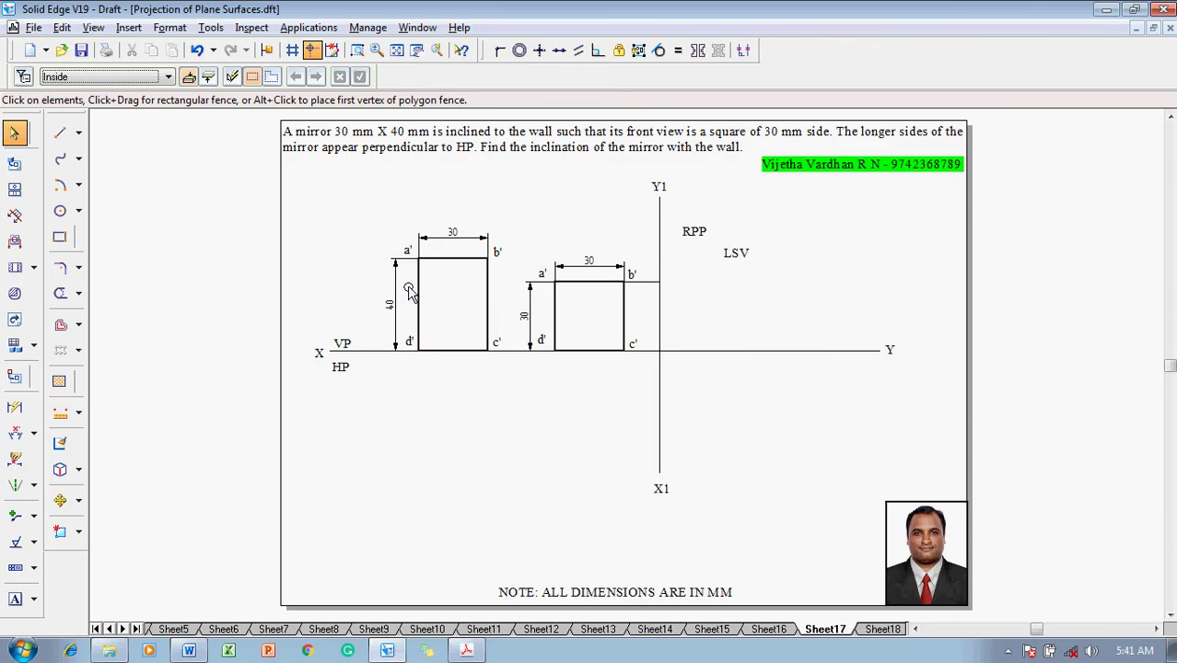
Step: Start the a"(b") text label where the projector meets the X1Y1 line
{"action": "left_click", "coordinate": [15, 599]}
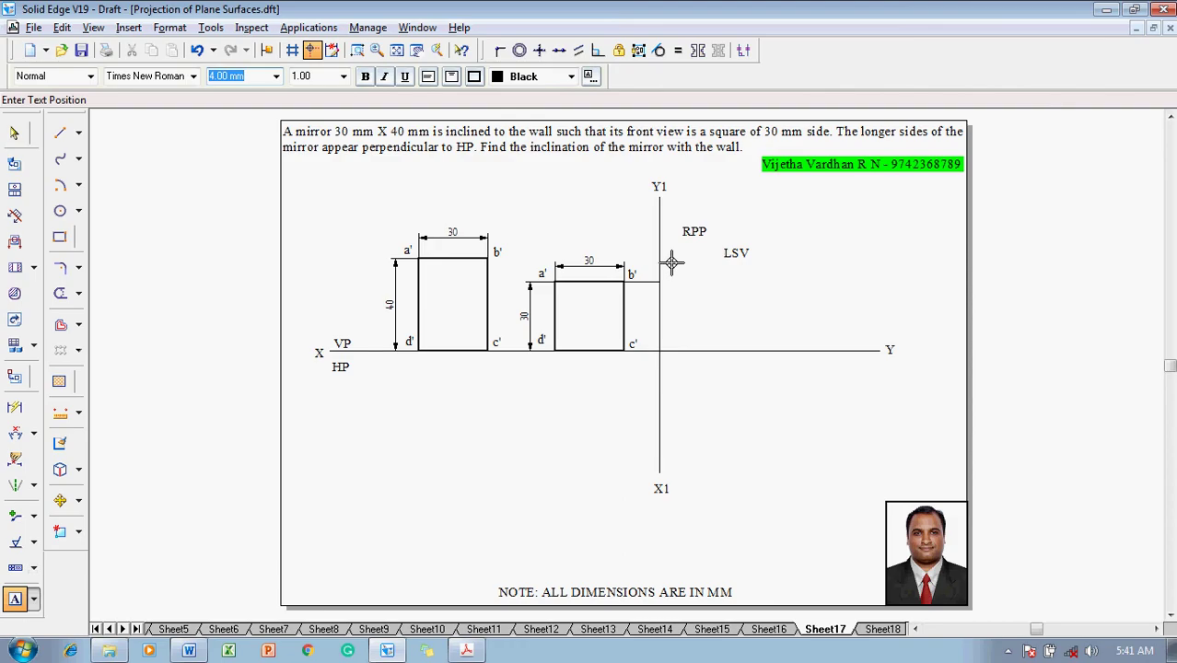
{"action": "left_click", "coordinate": [666, 263]}
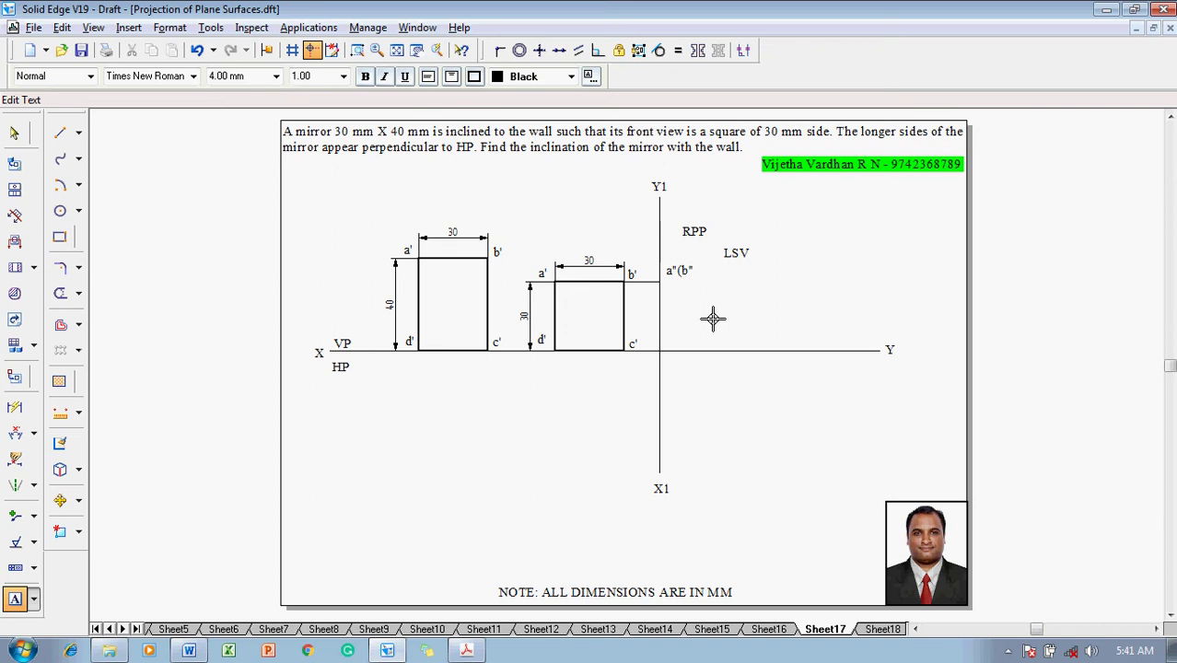
Step: Draw a thin 0.13 mm, radius 40 arc centred at a"(b") crossing the XY line
{"action": "key", "text": "Escape"}
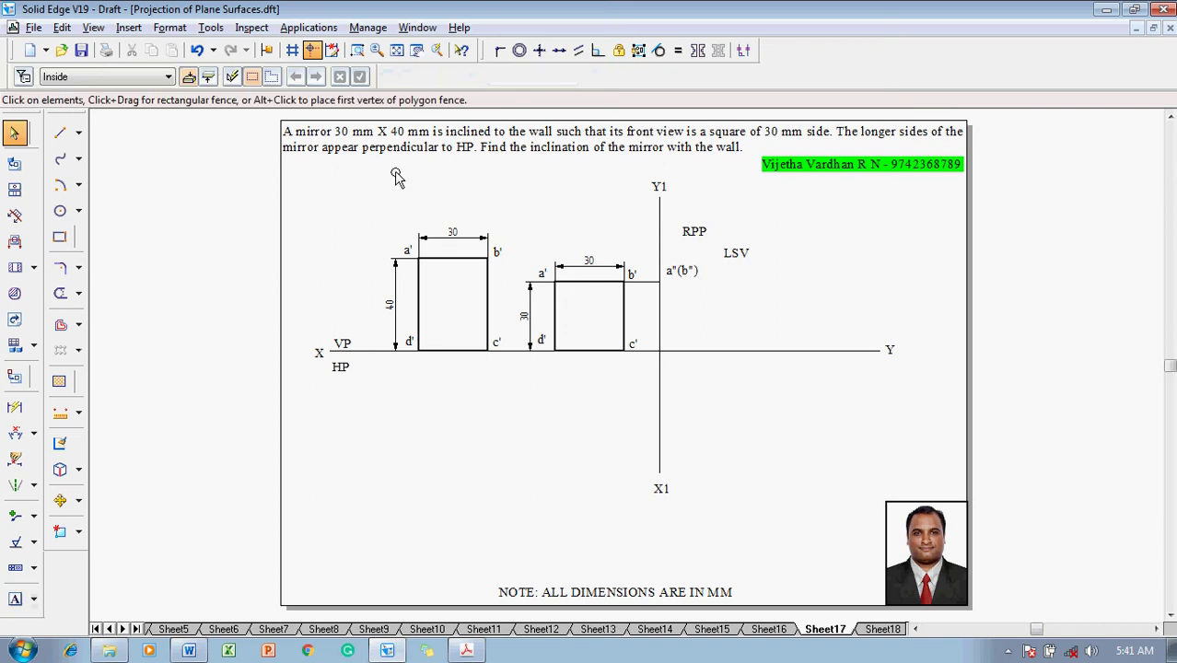
{"action": "left_click", "coordinate": [58, 191]}
{"action": "left_click", "coordinate": [171, 77]}
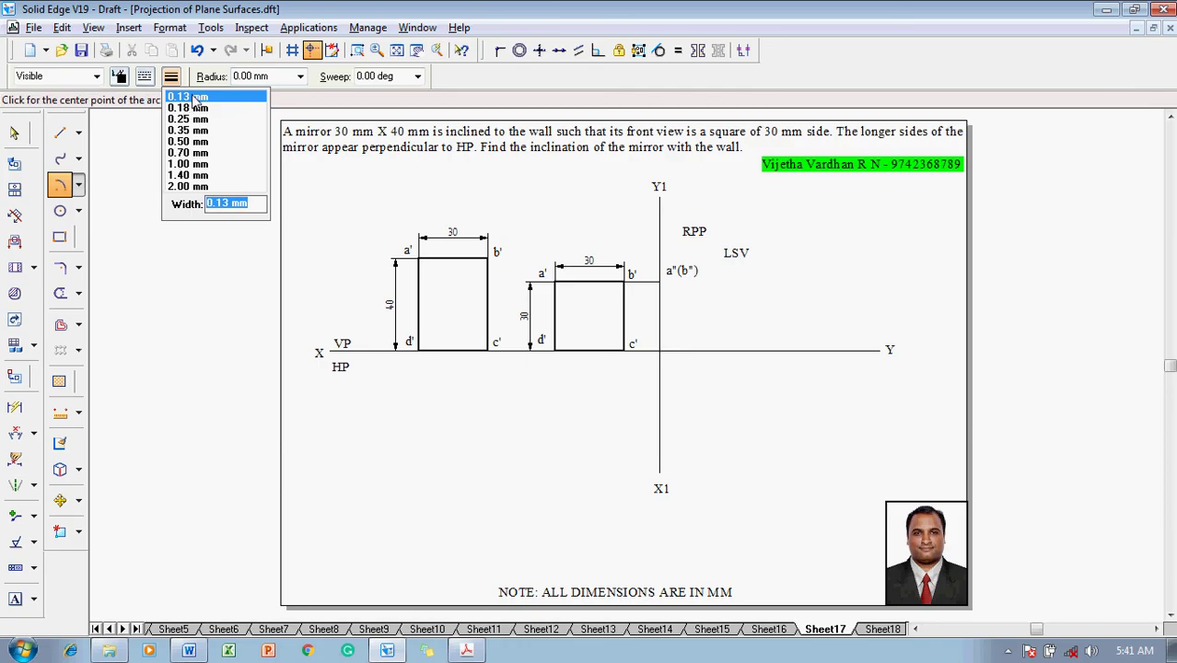
{"action": "left_click", "coordinate": [185, 98]}
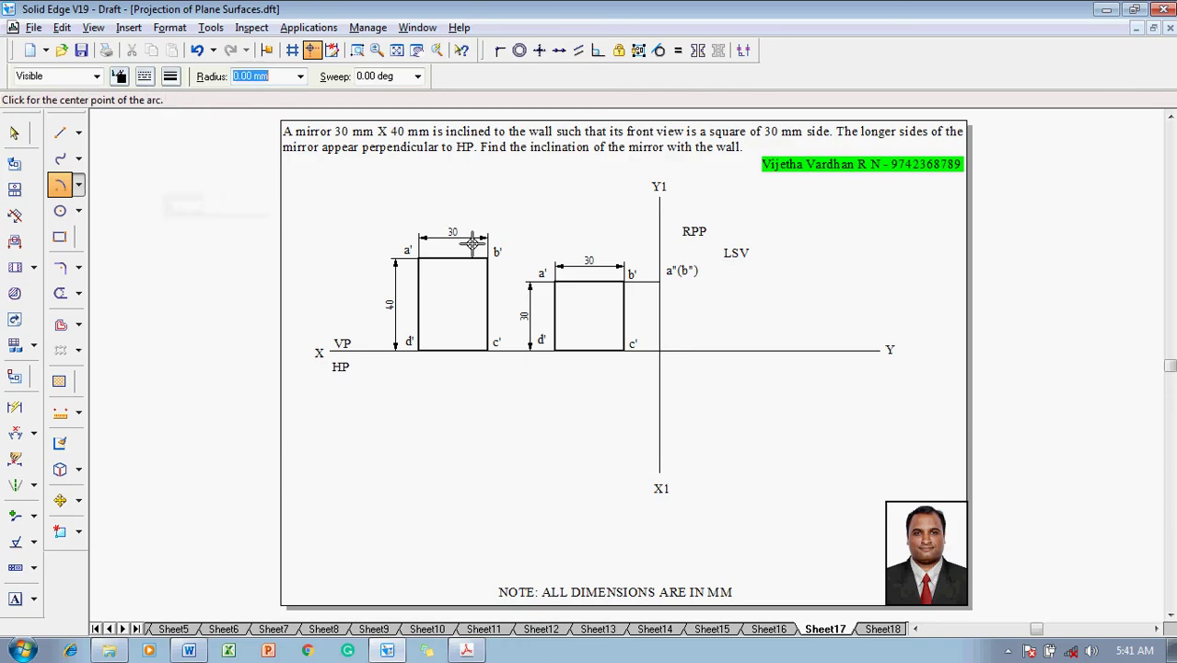
{"action": "left_click", "coordinate": [660, 282]}
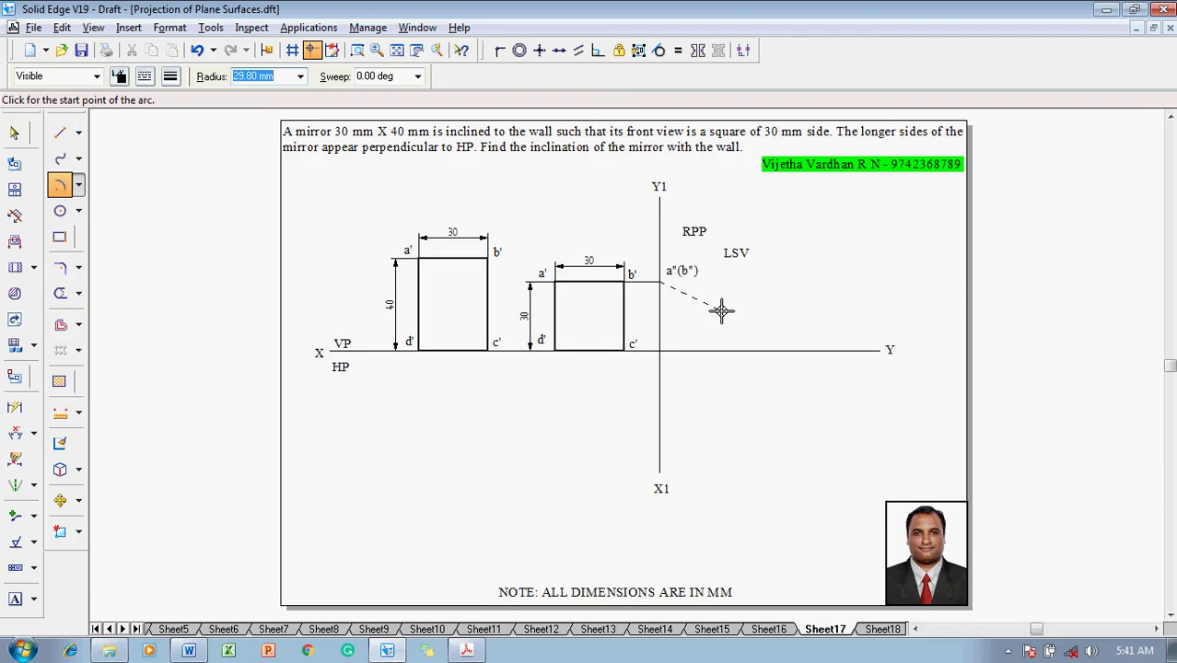
{"action": "type", "text": "40"}
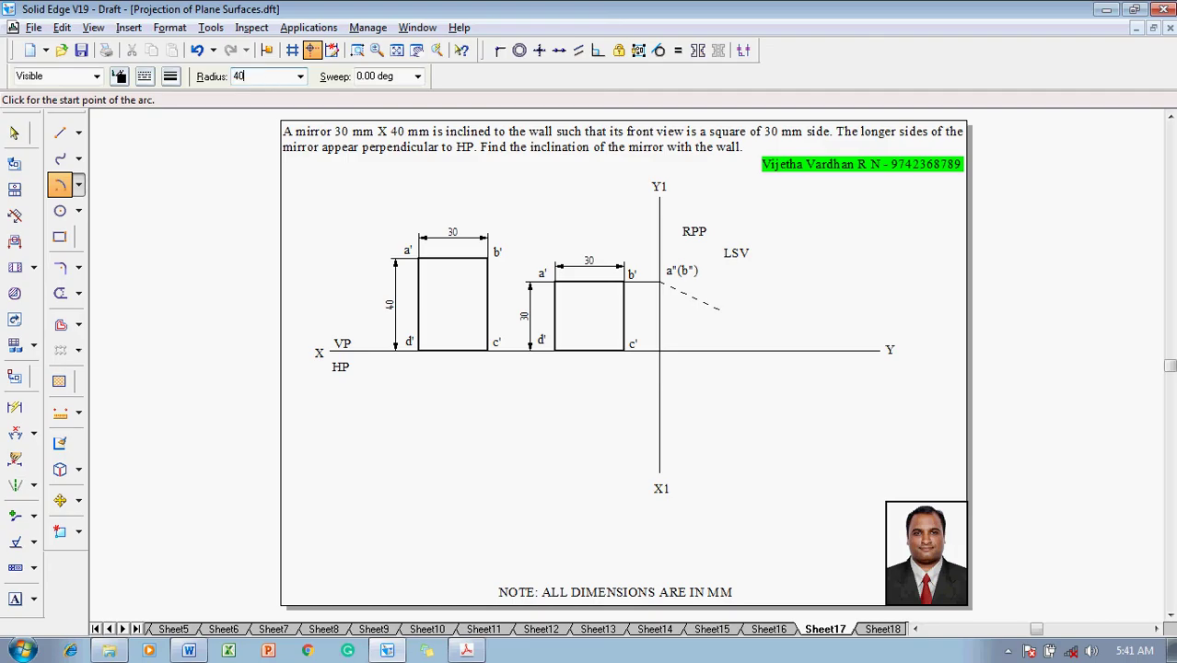
{"action": "key", "text": "Tab"}
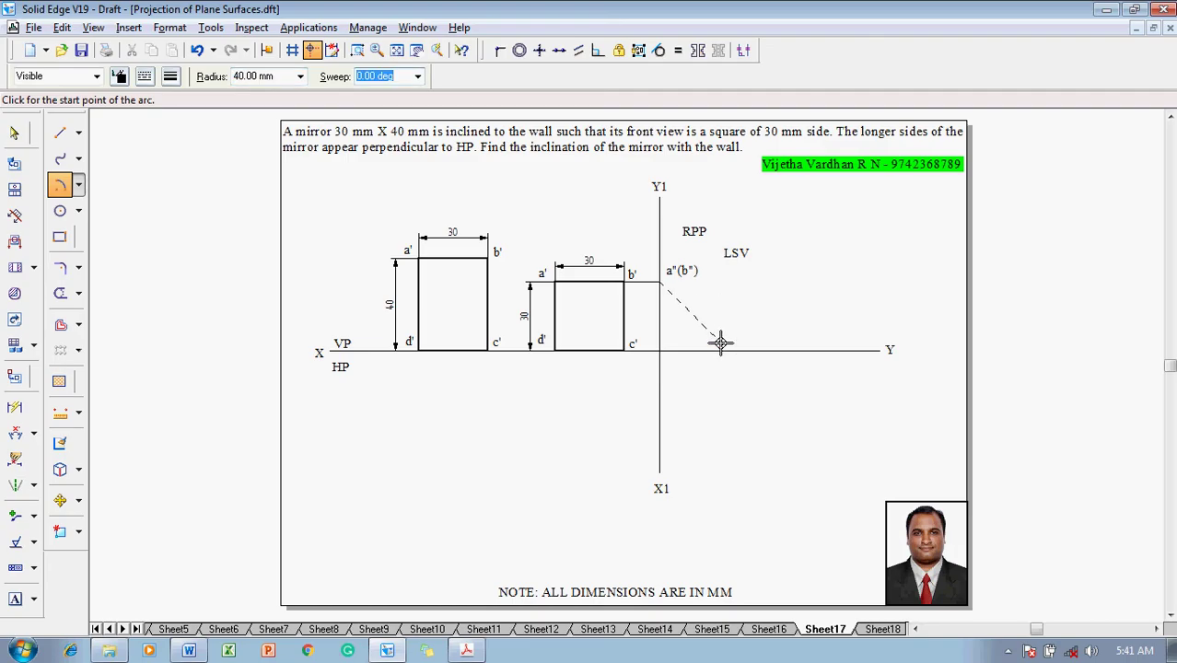
{"action": "left_click", "coordinate": [720, 350]}
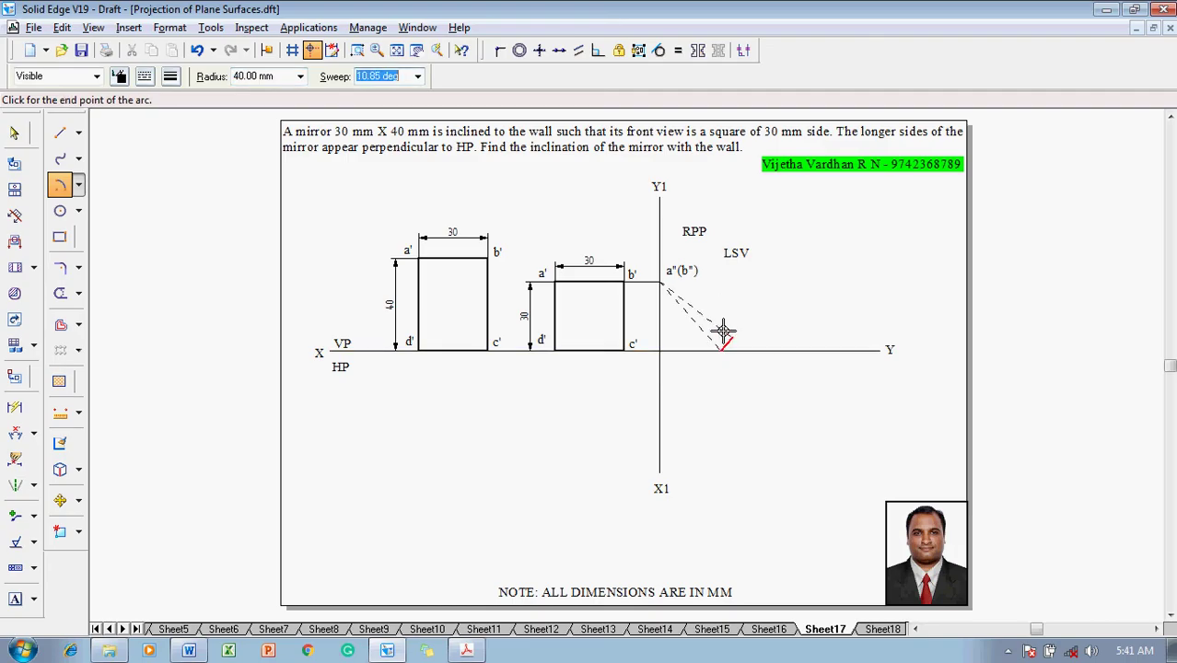
{"action": "key", "text": "Escape"}
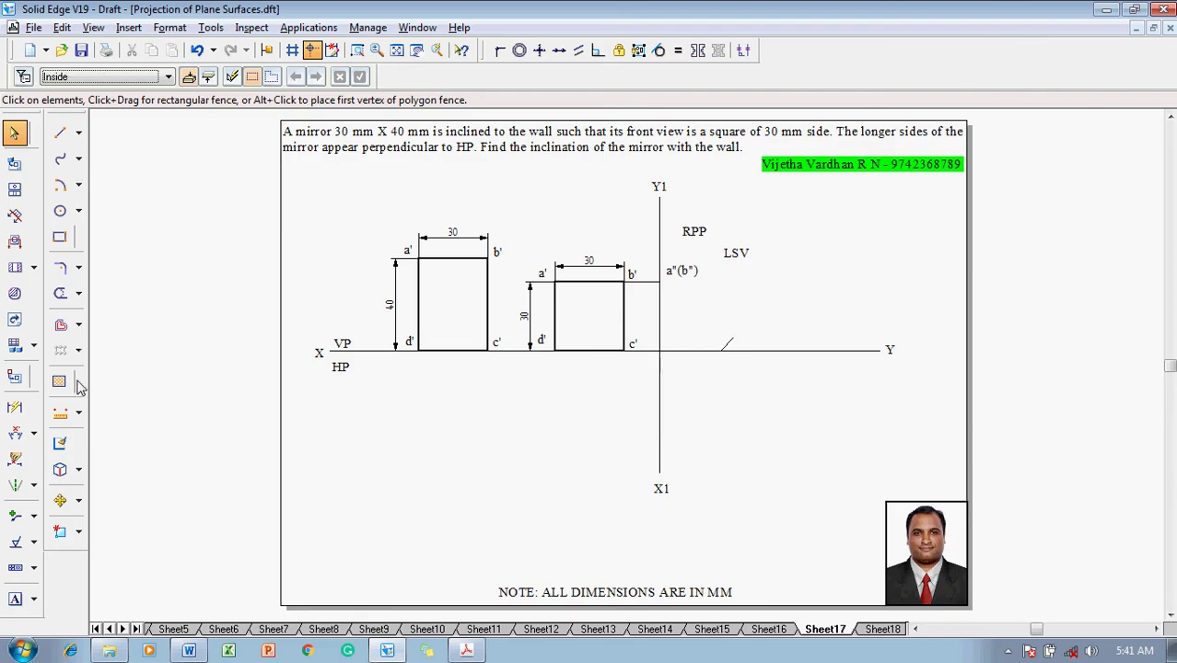
Step: Label the point where the arc crosses XY as d"(c")
{"action": "left_click", "coordinate": [14, 430]}
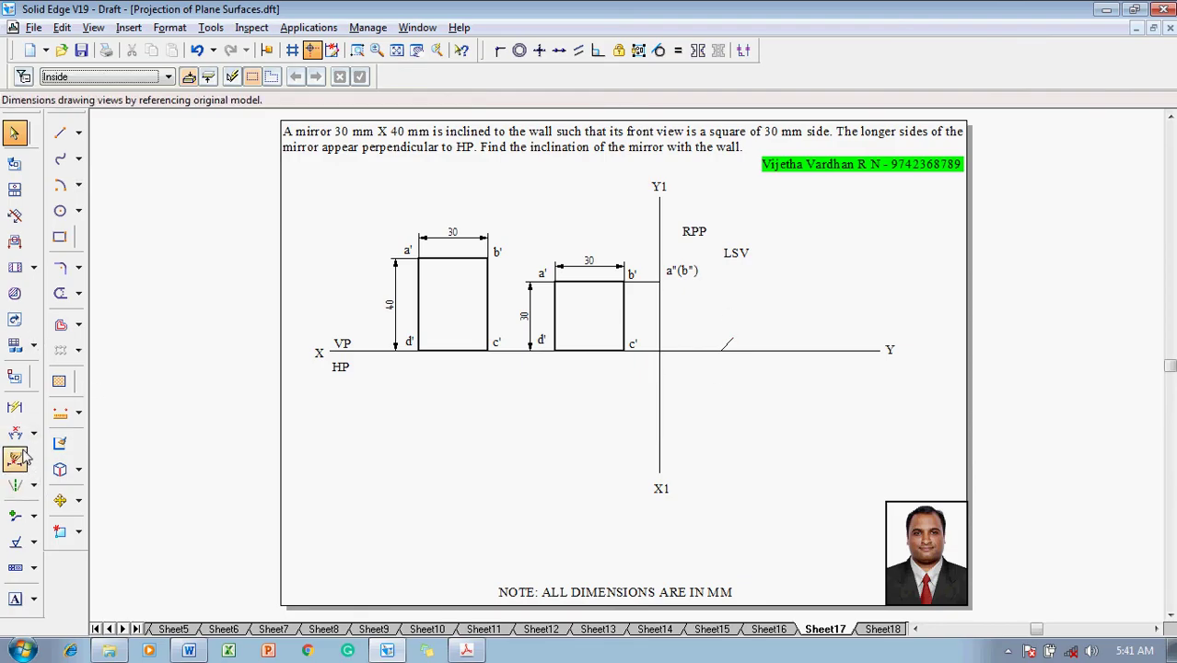
{"action": "left_click", "coordinate": [14, 598]}
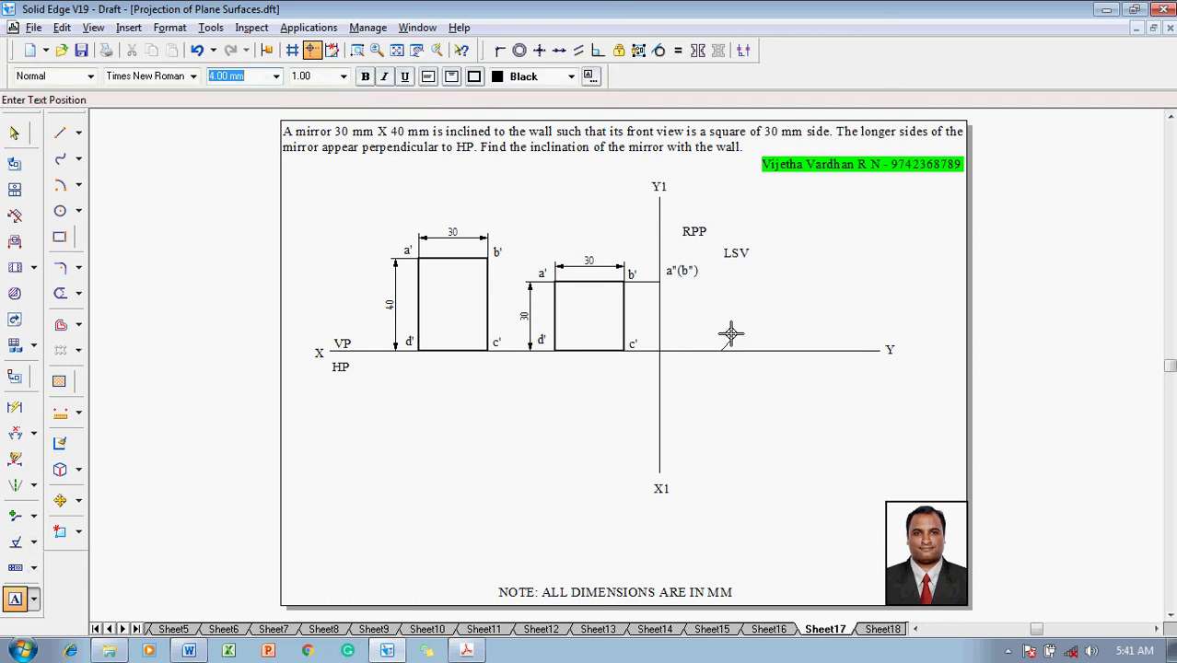
{"action": "left_click", "coordinate": [730, 334]}
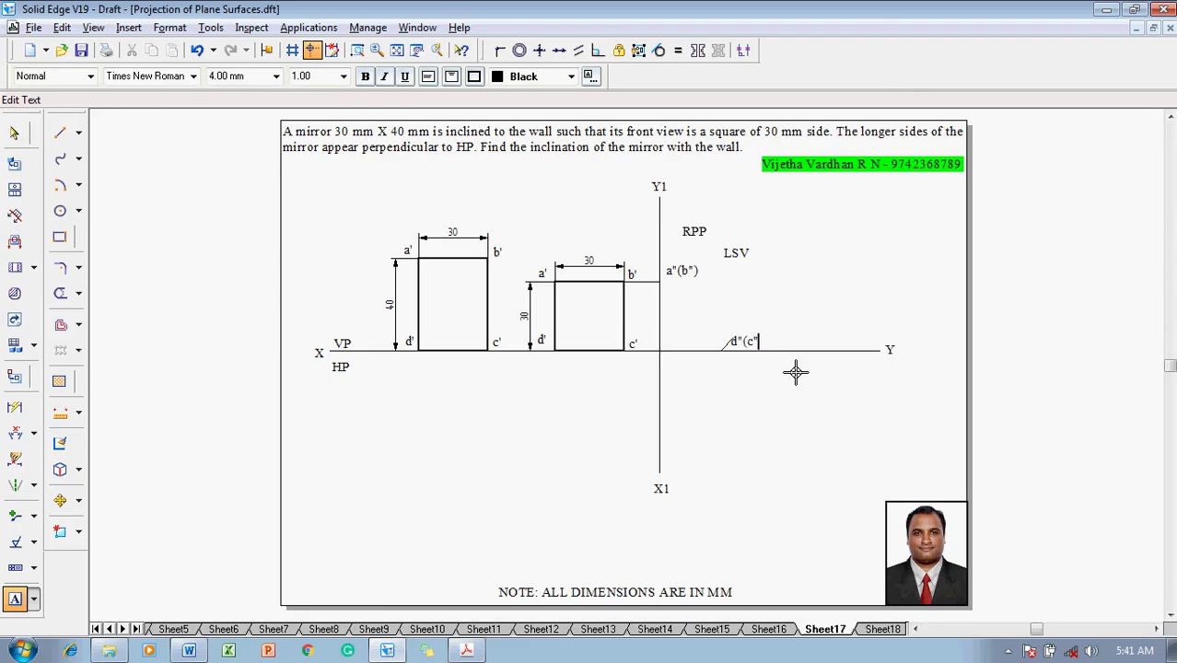
{"action": "key", "text": "Escape"}
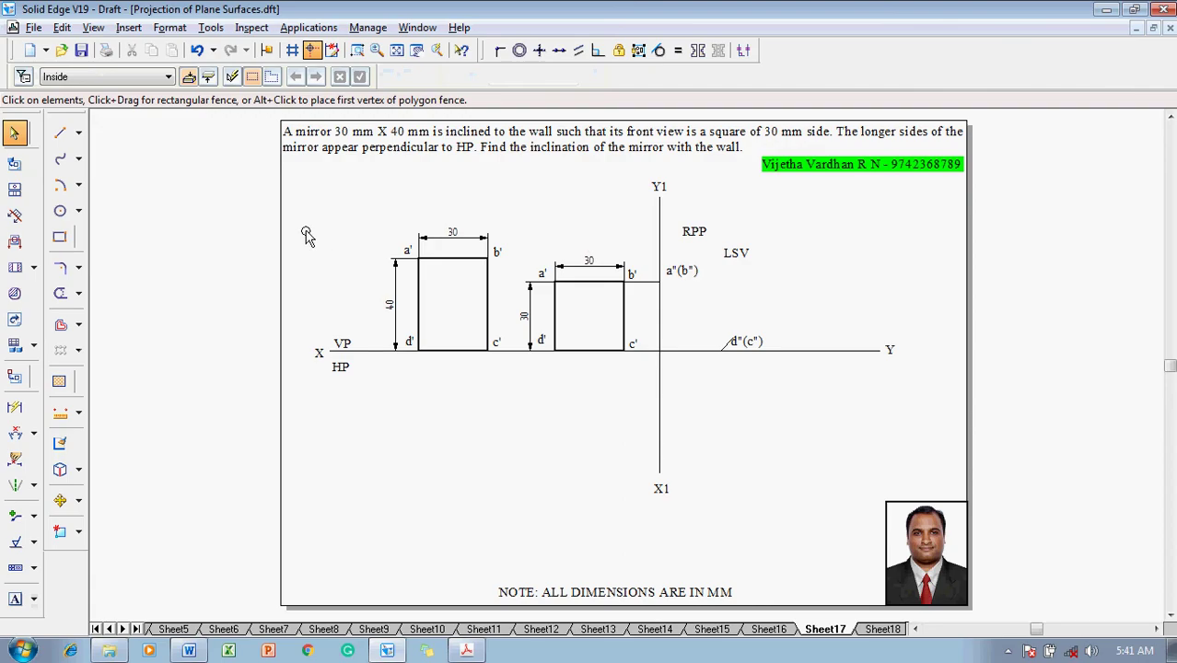
Step: Draw the inclined side-view edge from a"(b") to d"(c") with a thick 0.70 mm line
{"action": "left_click", "coordinate": [61, 135]}
{"action": "left_click", "coordinate": [170, 76]}
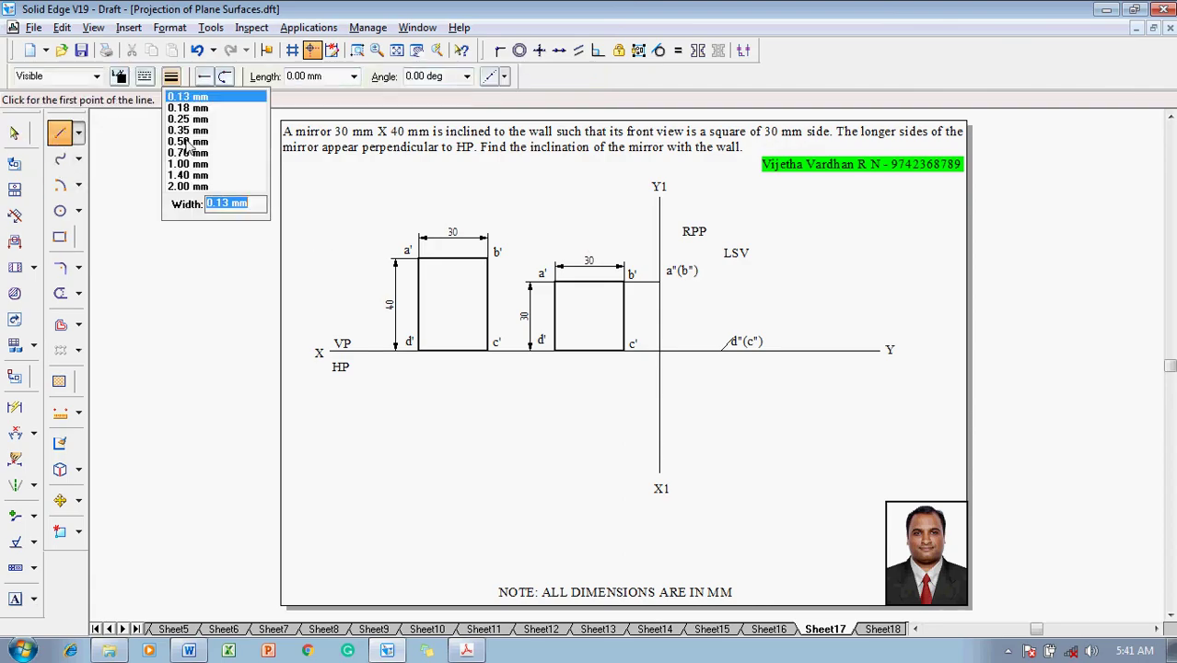
{"action": "left_click", "coordinate": [188, 152]}
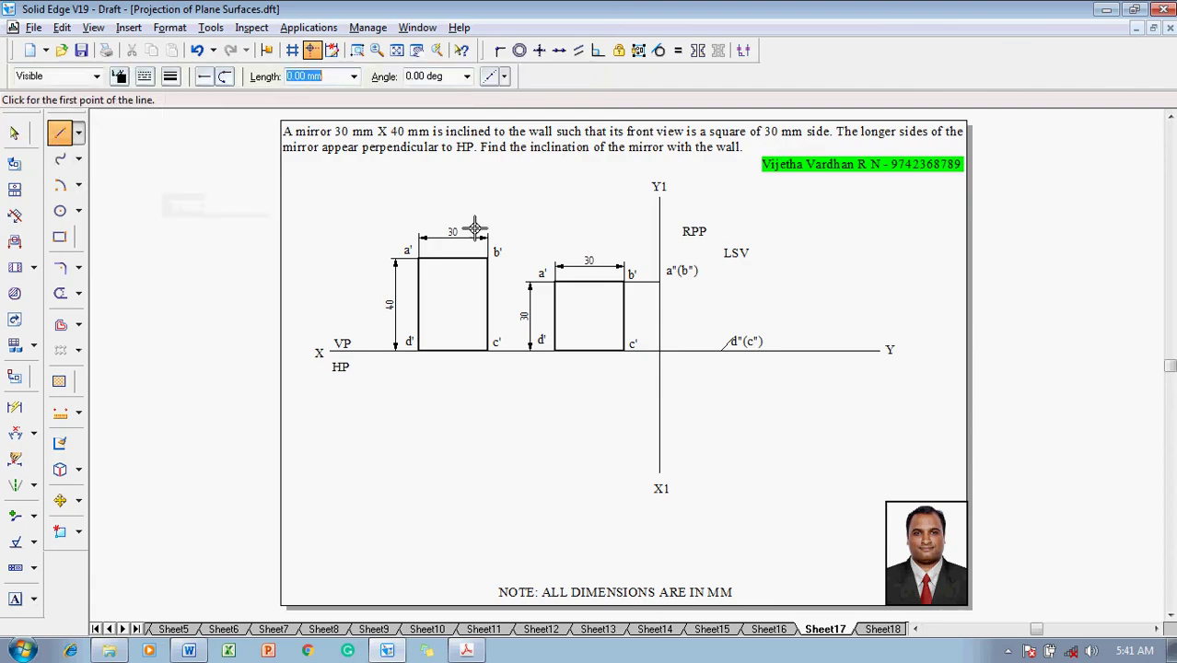
{"action": "left_click", "coordinate": [659, 281]}
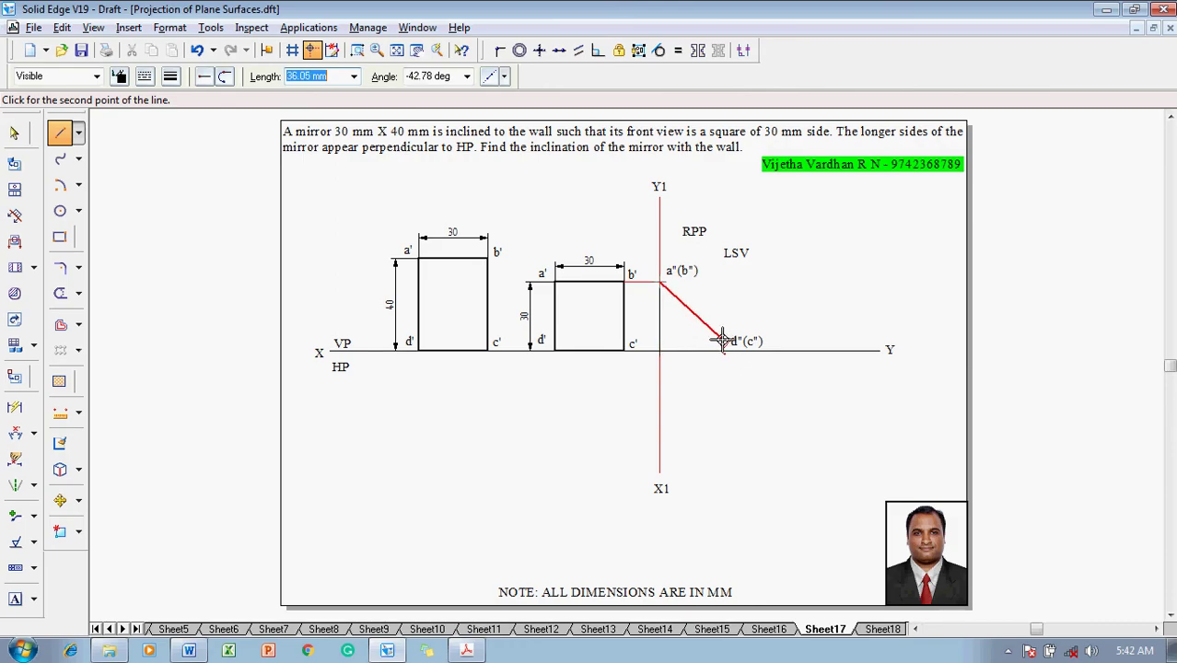
{"action": "left_click", "coordinate": [721, 351]}
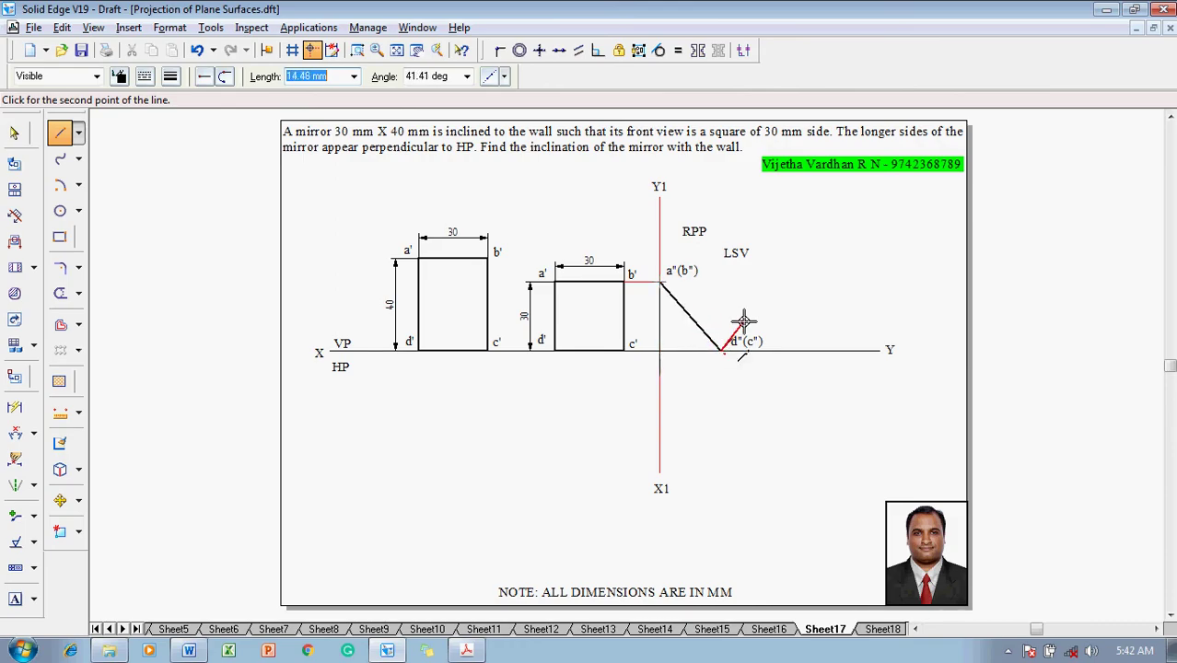
{"action": "key", "text": "Escape"}
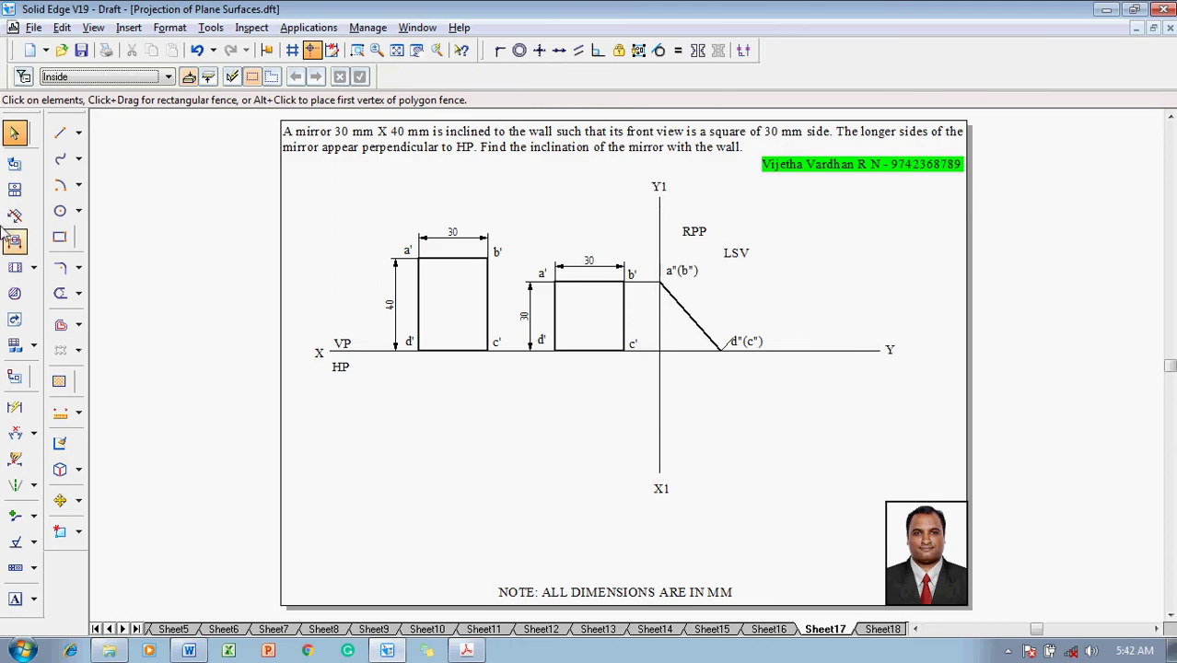
Step: Dimension the roughly 41° angle between the vertical X1Y1 line and the inclined edge
{"action": "left_click", "coordinate": [15, 432]}
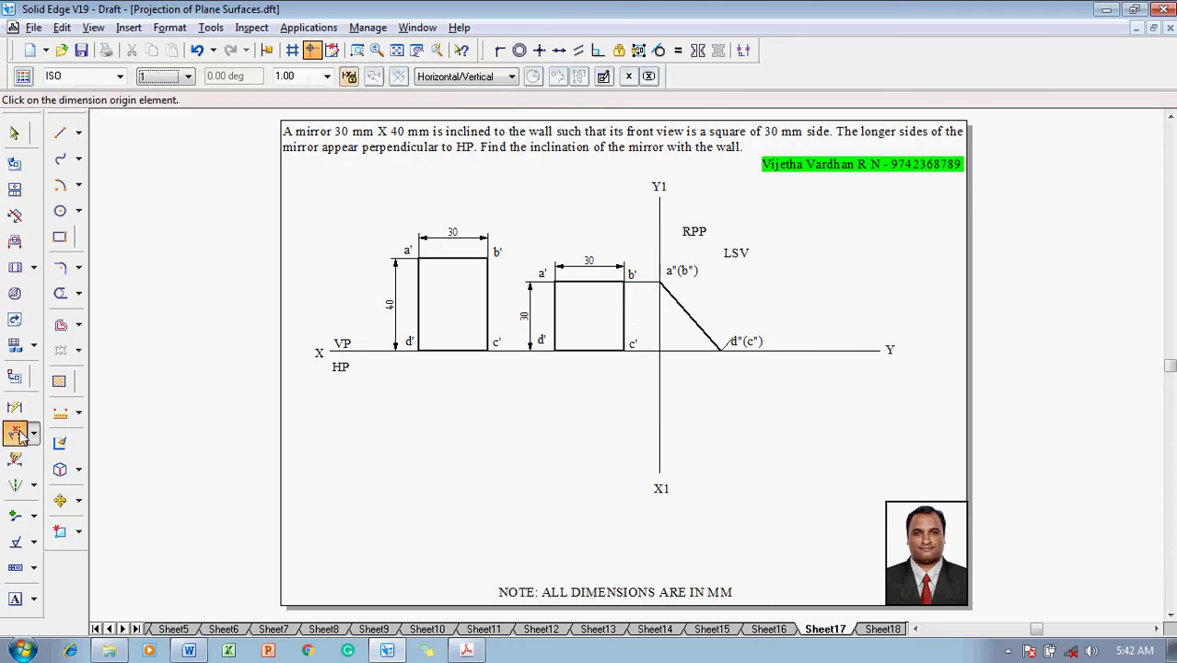
{"action": "left_click", "coordinate": [660, 322]}
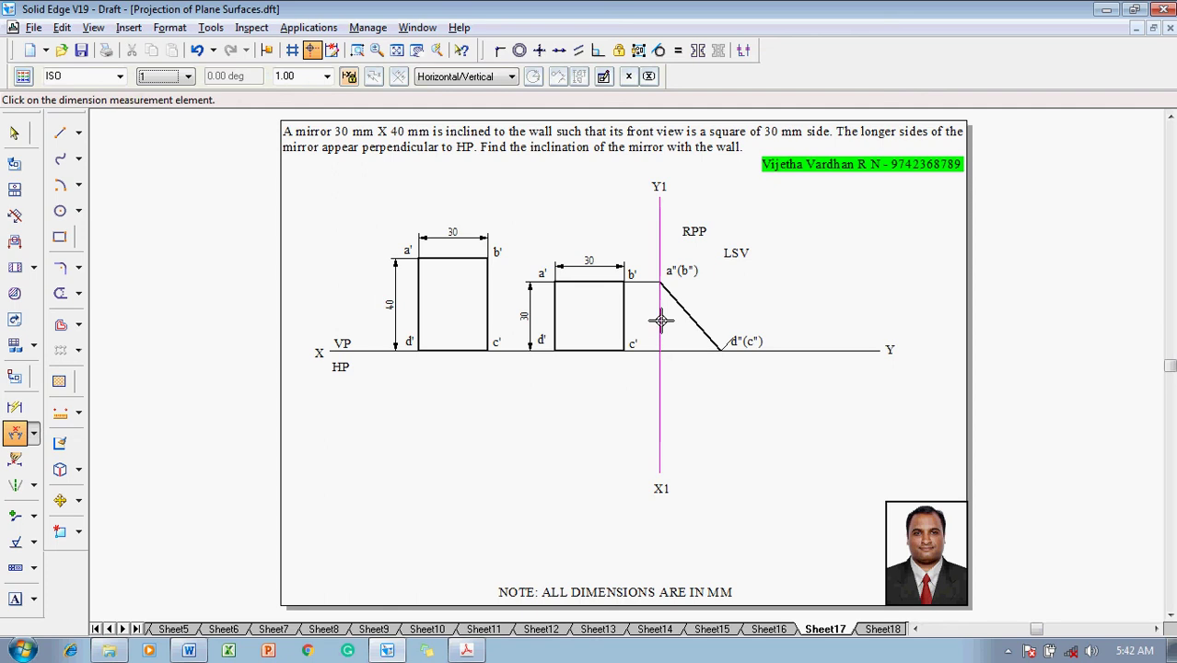
{"action": "left_click", "coordinate": [681, 309]}
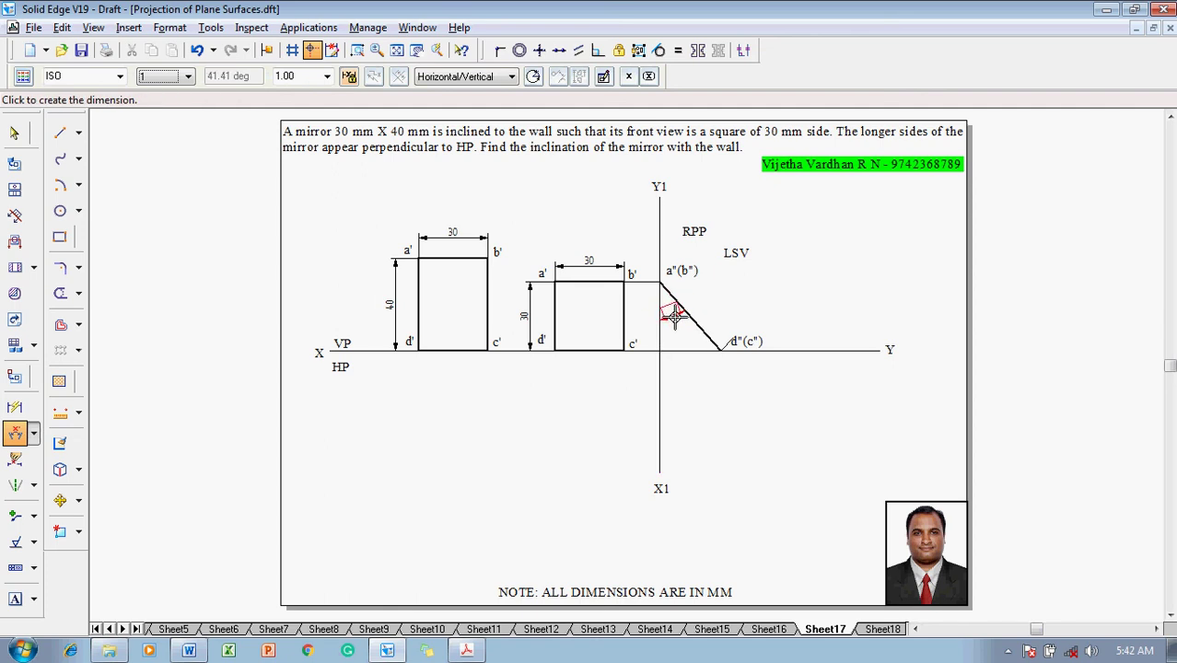
{"action": "left_click", "coordinate": [721, 312]}
{"action": "key", "text": "Escape"}
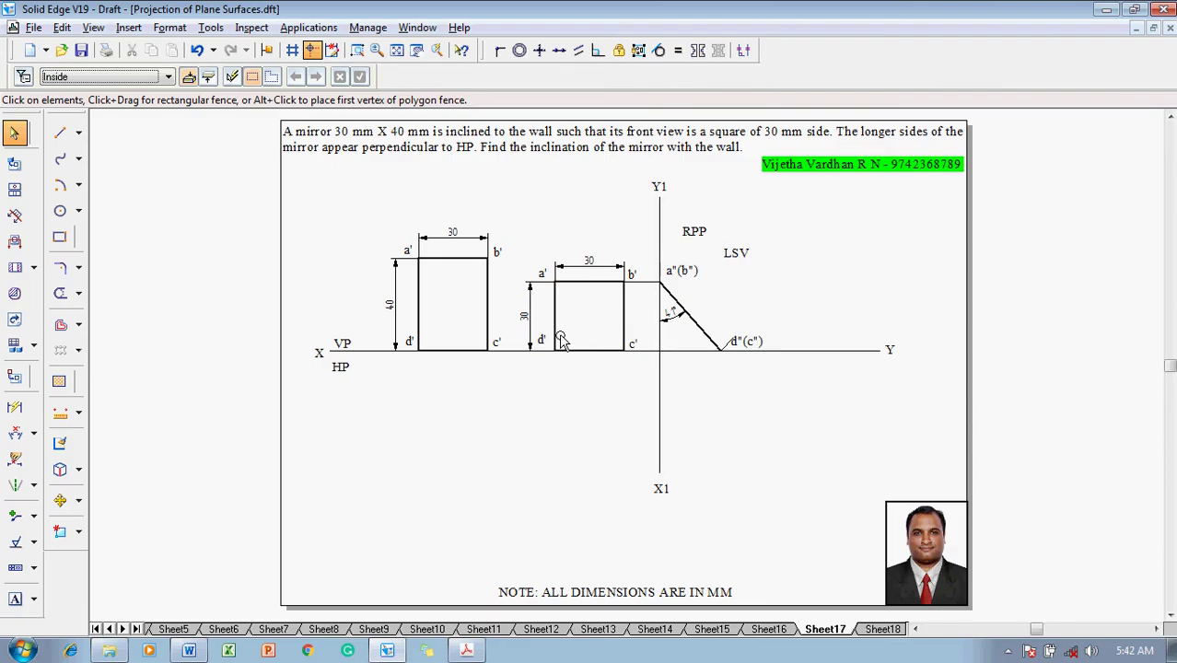
Step: Draw a thin line sloping down-right from the X1Y1 and XY intersection
{"action": "left_click", "coordinate": [59, 132]}
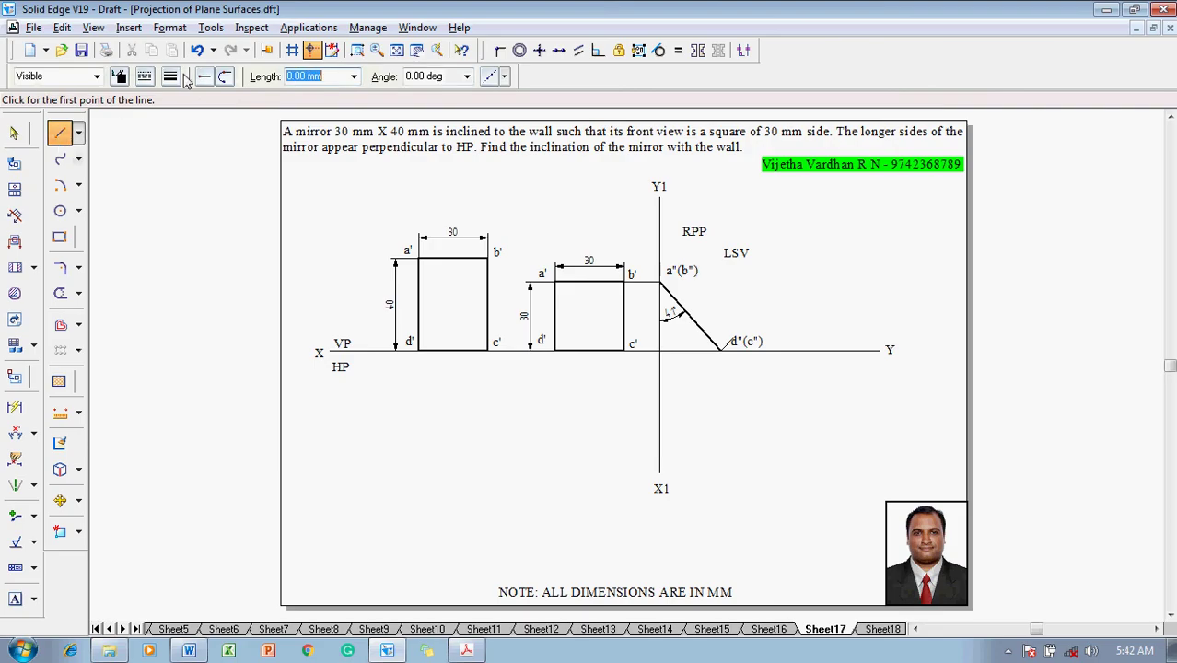
{"action": "left_click", "coordinate": [187, 79]}
{"action": "left_click", "coordinate": [184, 113]}
{"action": "left_click", "coordinate": [659, 350]}
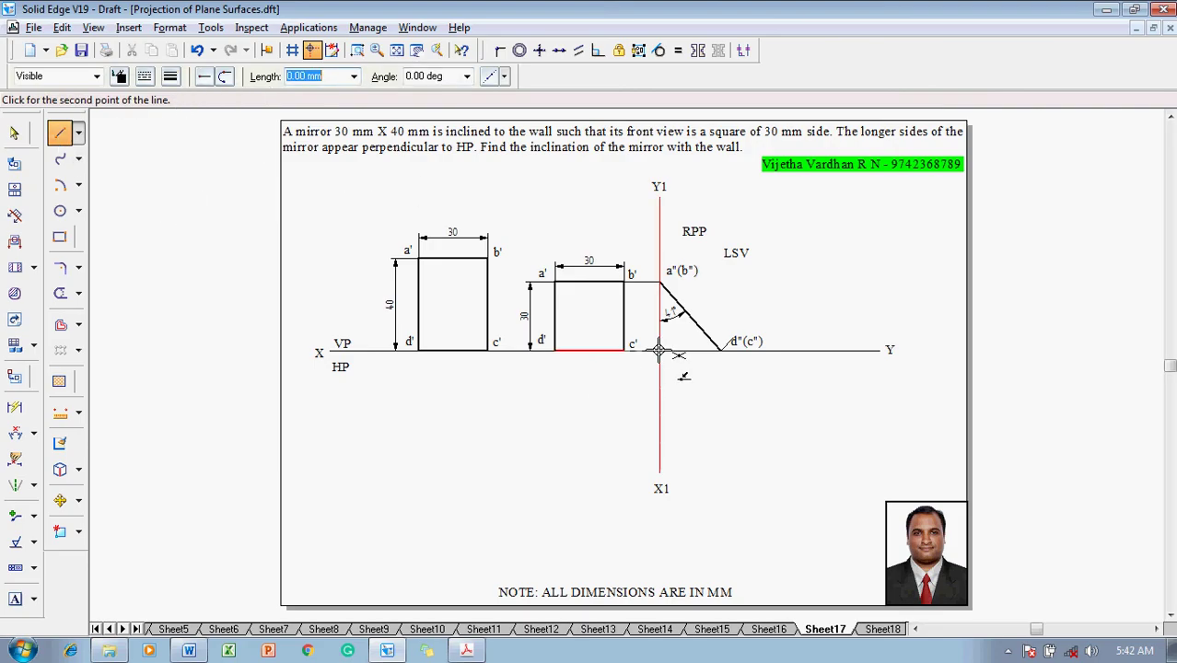
{"action": "left_click", "coordinate": [758, 448]}
{"action": "right_click", "coordinate": [761, 422]}
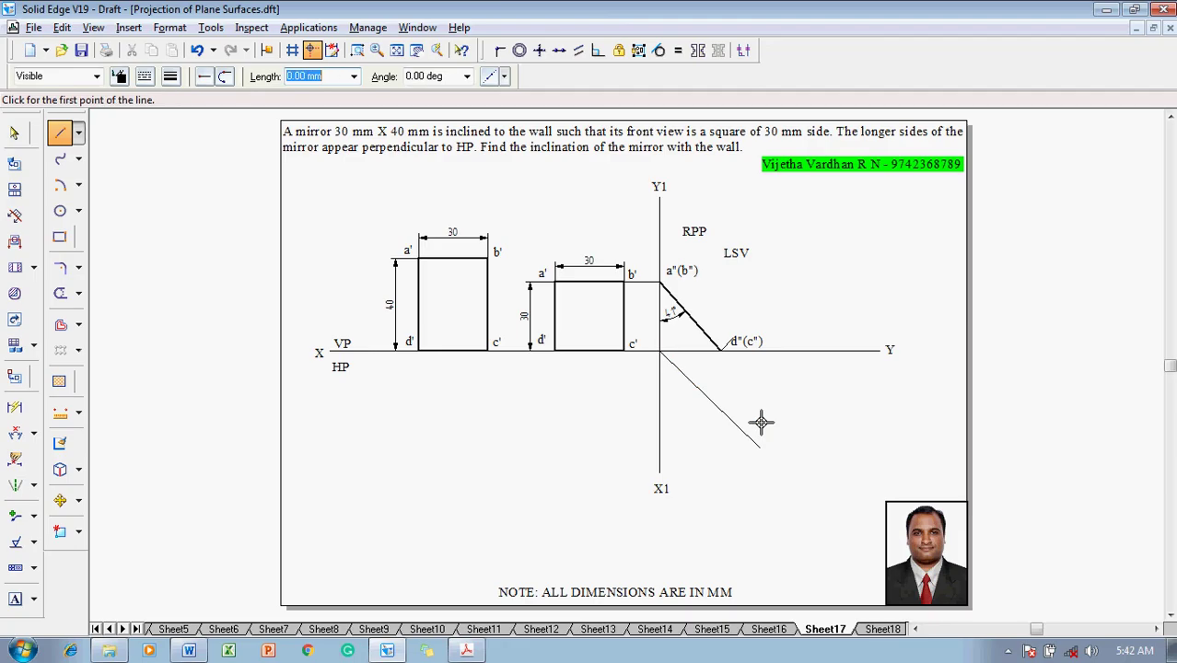
Step: Angle-dimension the diagonal against XY and set the value to 45°
{"action": "left_click", "coordinate": [15, 433]}
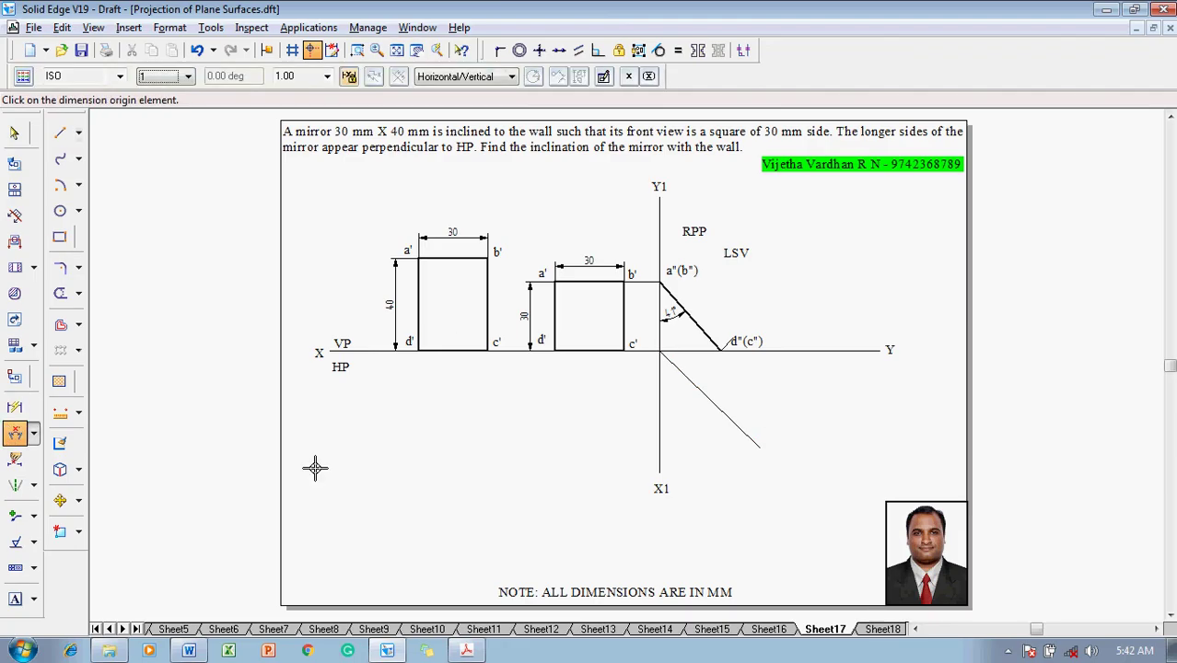
{"action": "left_click", "coordinate": [679, 357]}
{"action": "left_click", "coordinate": [685, 360]}
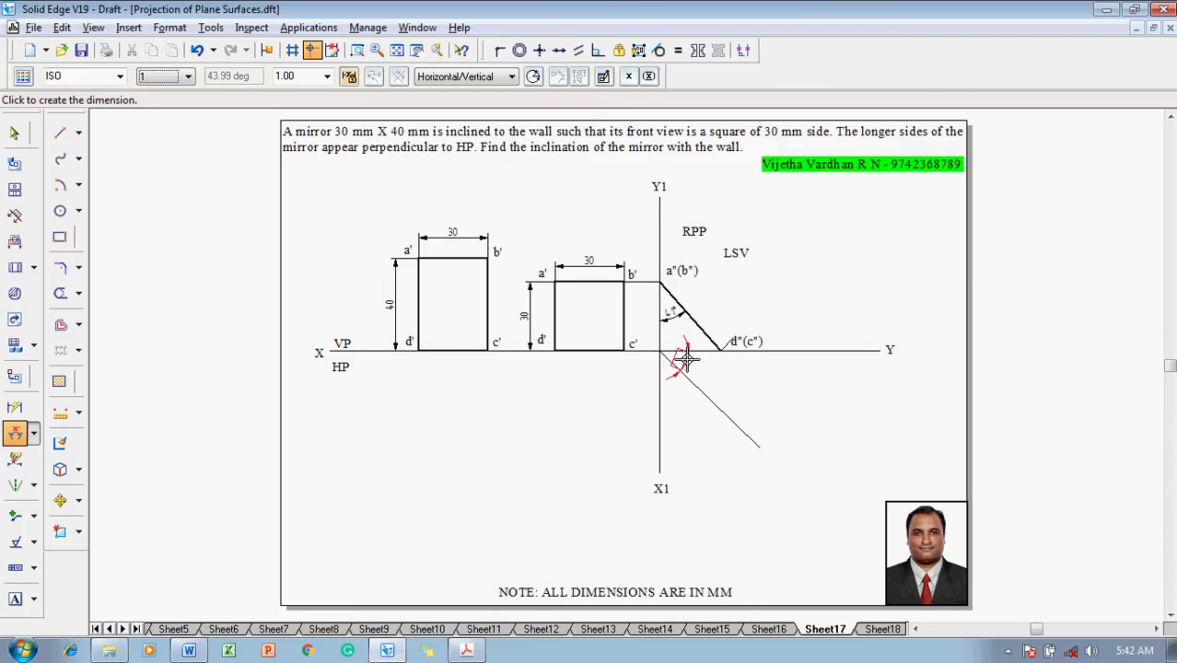
{"action": "left_click", "coordinate": [685, 360]}
{"action": "type", "text": "4"}
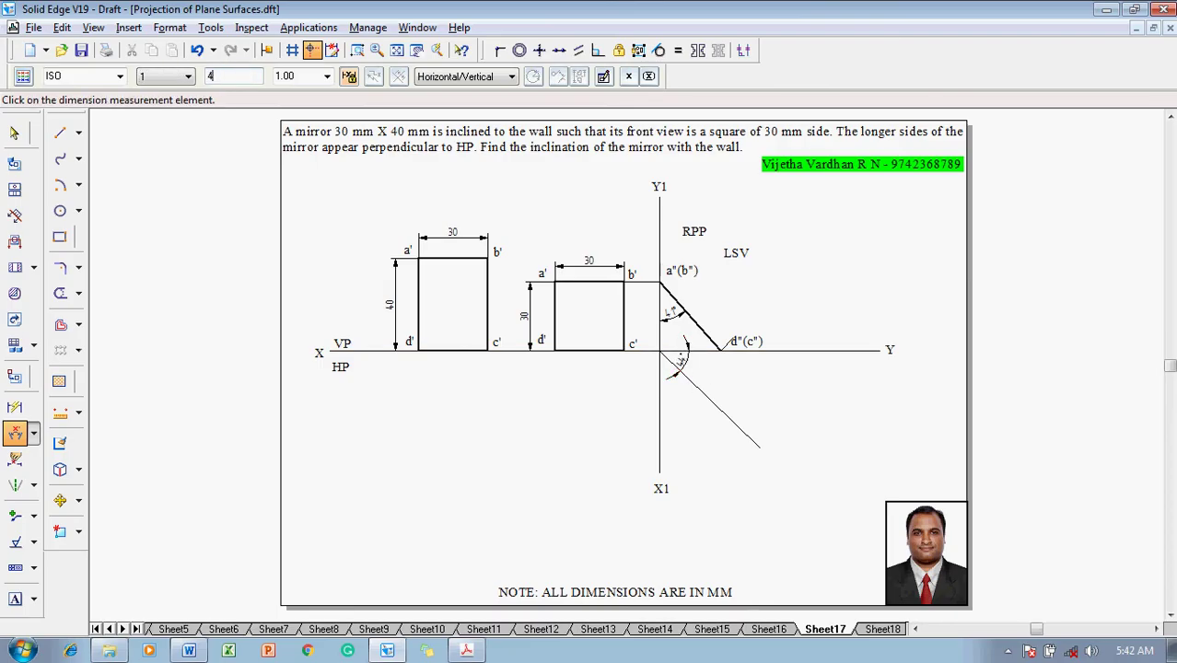
{"action": "type", "text": "5"}
{"action": "key", "text": "Return"}
{"action": "key", "text": "Escape"}
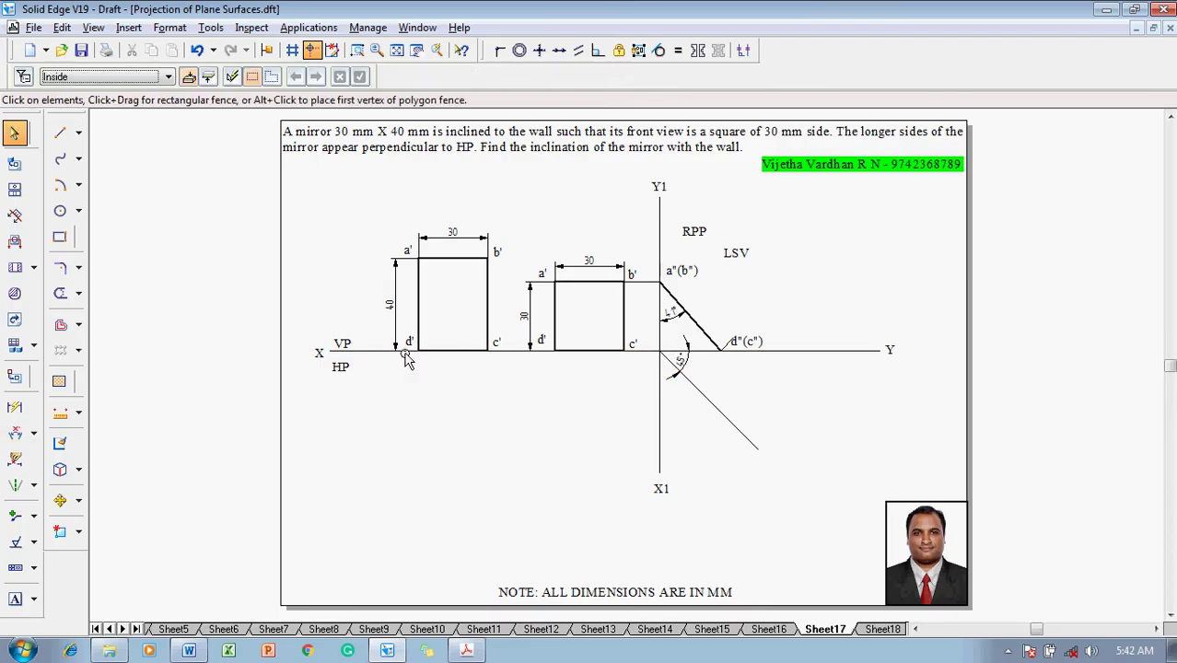
Step: Trace a thin 0.13 mm line from a"(b") to d"(c")
{"action": "left_click", "coordinate": [60, 132]}
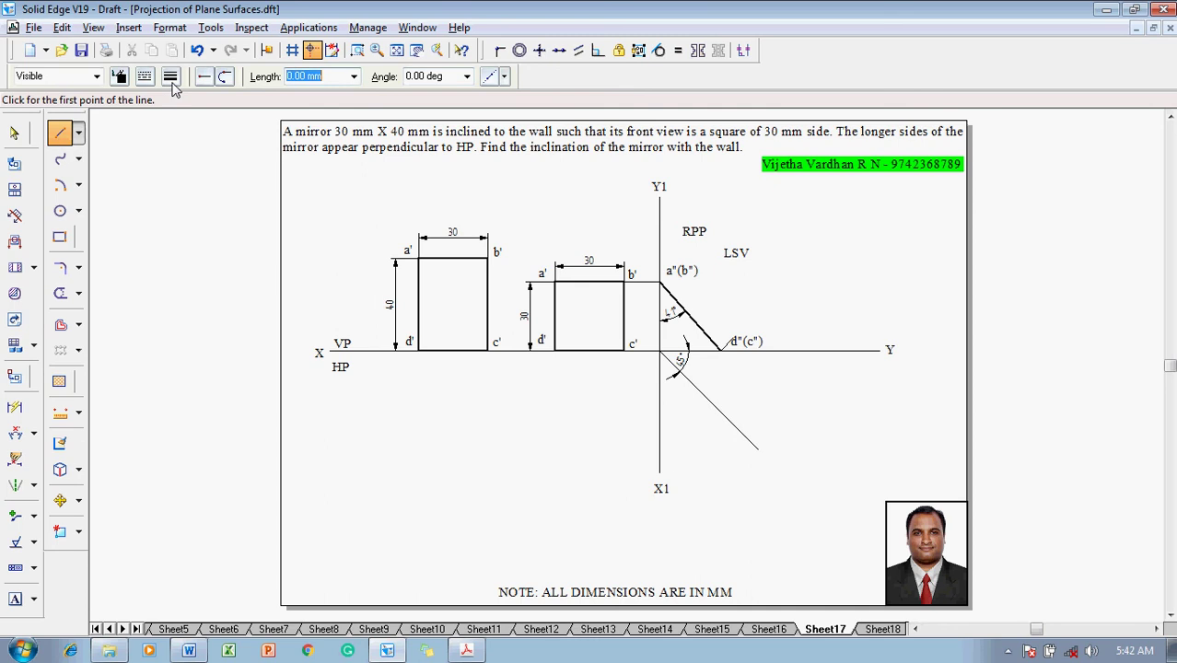
{"action": "left_click", "coordinate": [171, 76]}
{"action": "left_click", "coordinate": [188, 99]}
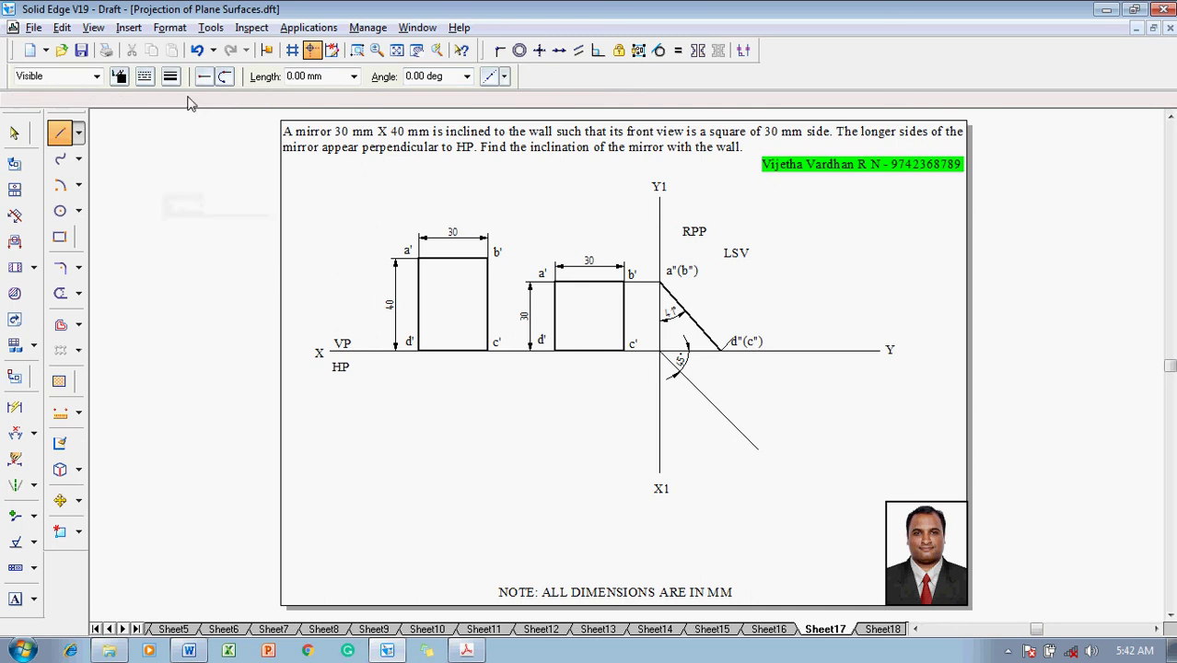
{"action": "left_click", "coordinate": [660, 283]}
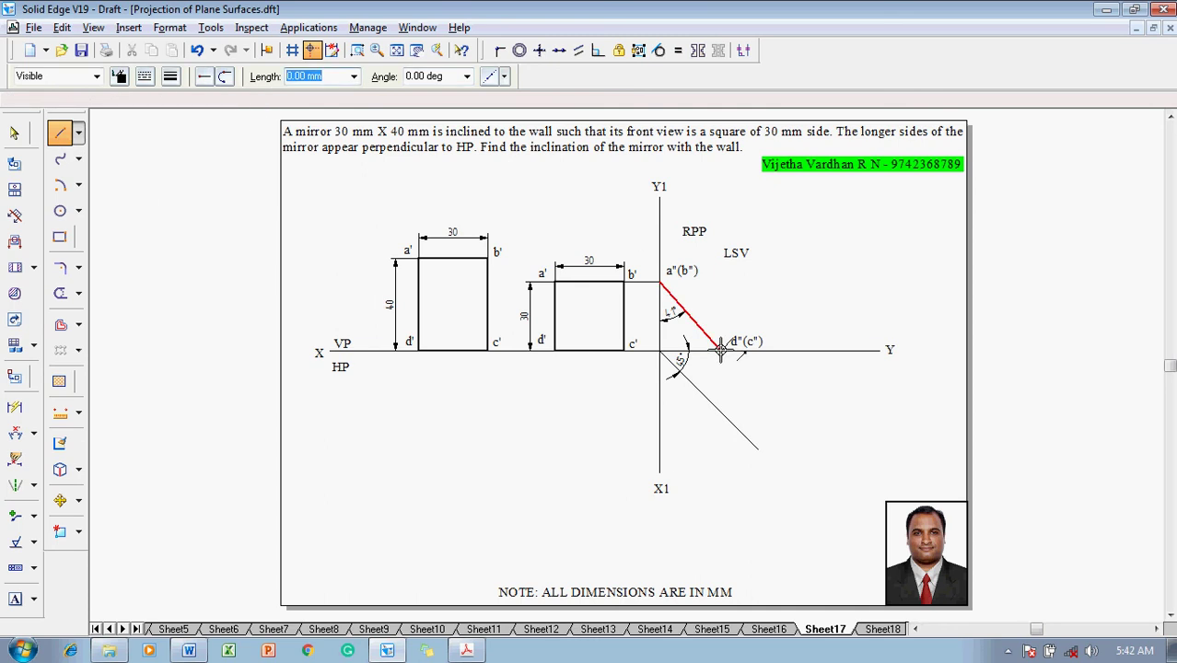
{"action": "left_click", "coordinate": [721, 349]}
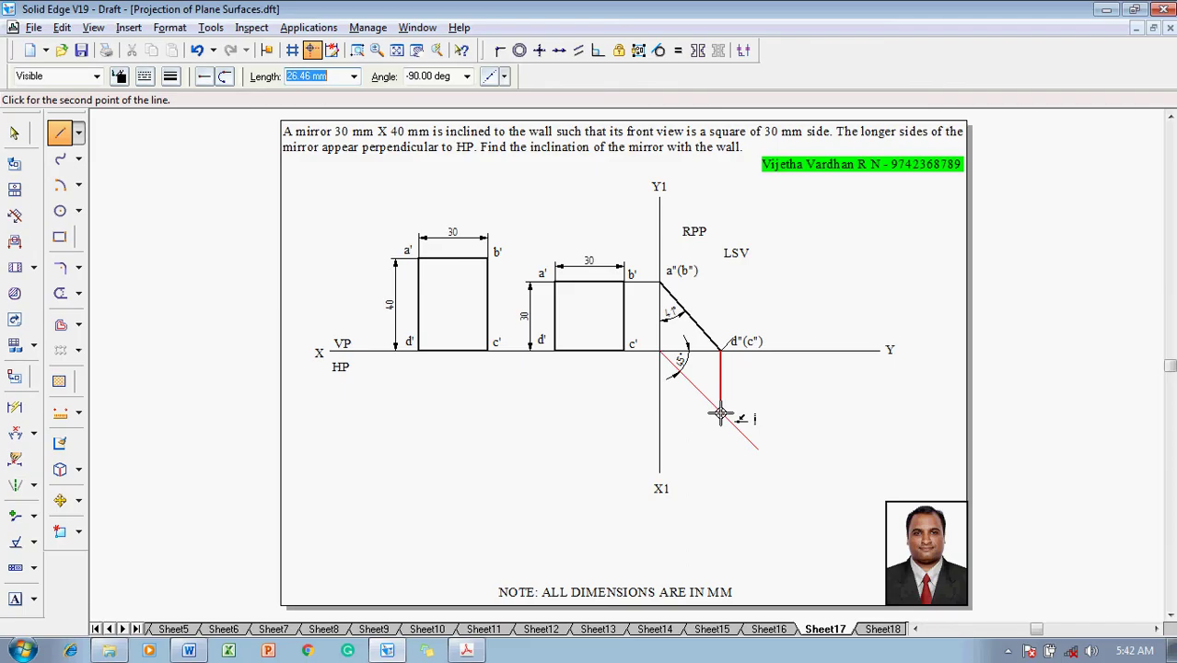
Step: Run projectors from d"(c") via the 45° line up to XY, and down from c'
{"action": "left_click", "coordinate": [720, 412]}
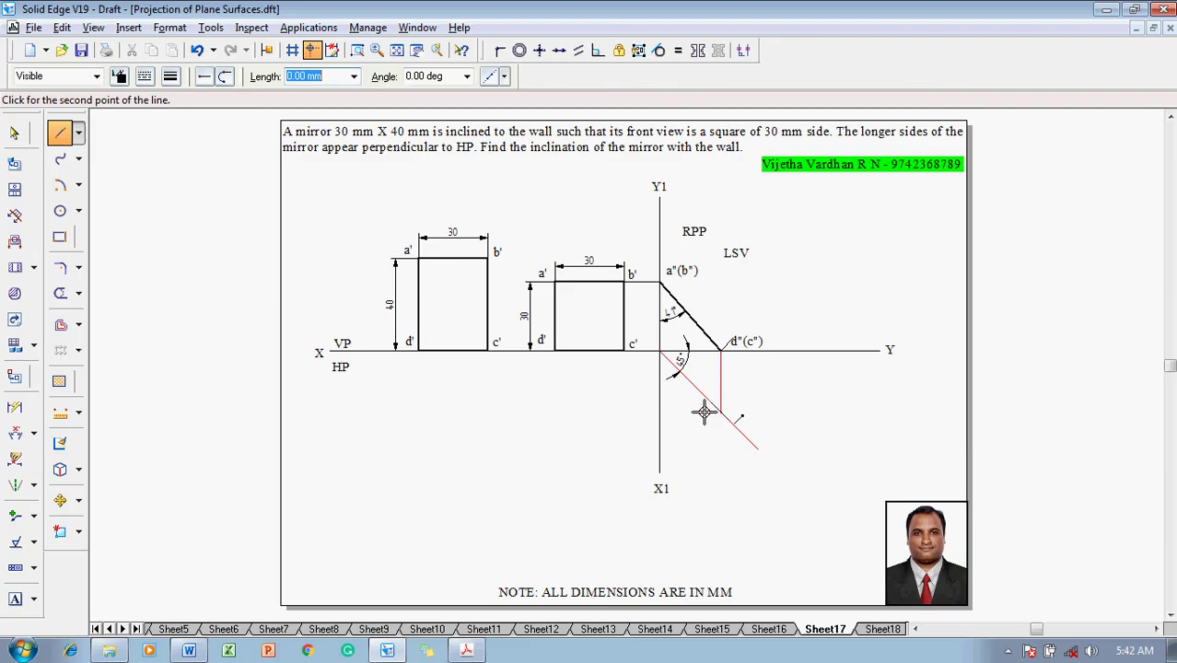
{"action": "left_click", "coordinate": [554, 411]}
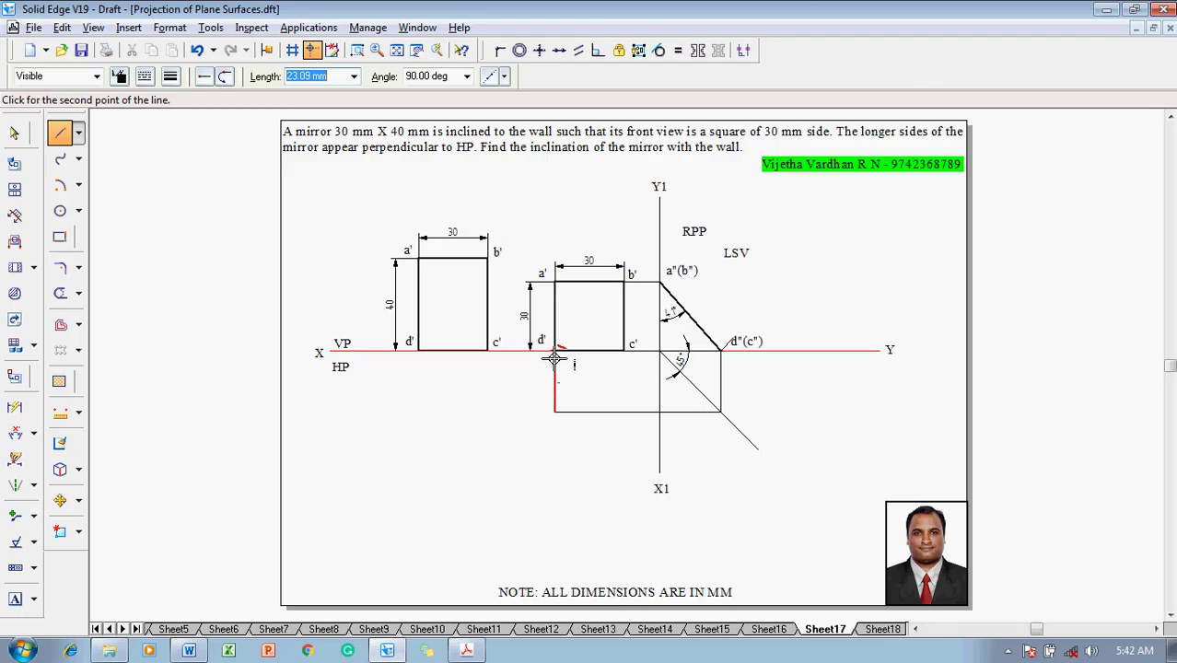
{"action": "left_click", "coordinate": [554, 351]}
{"action": "right_click", "coordinate": [598, 379]}
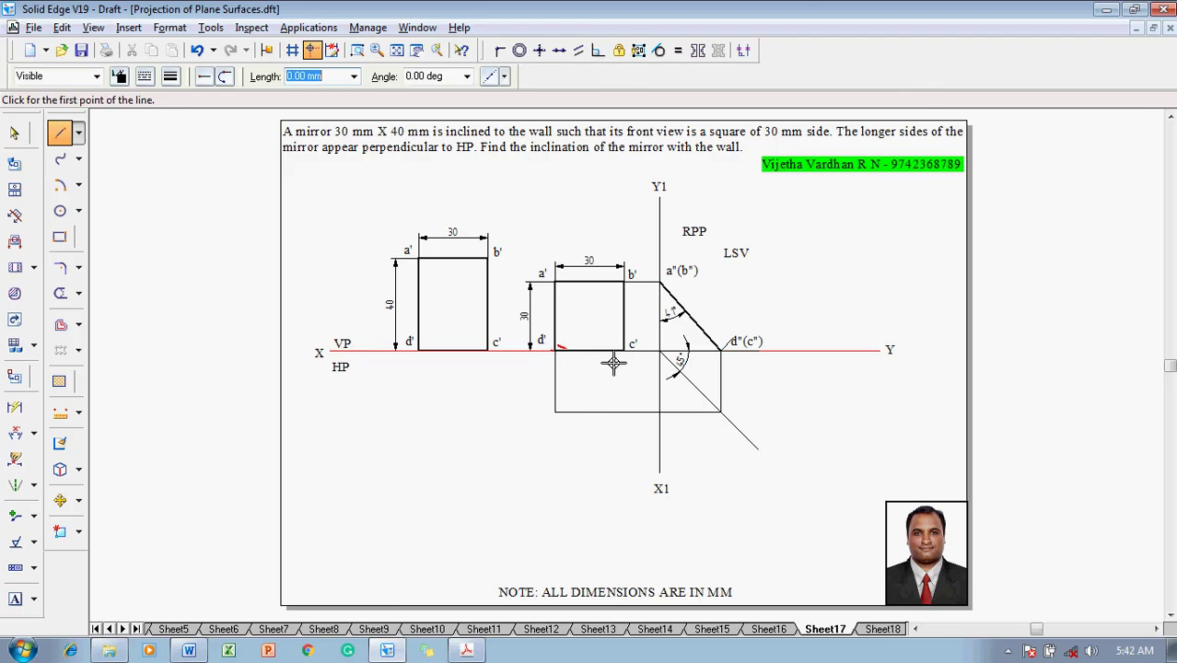
{"action": "left_click", "coordinate": [623, 351]}
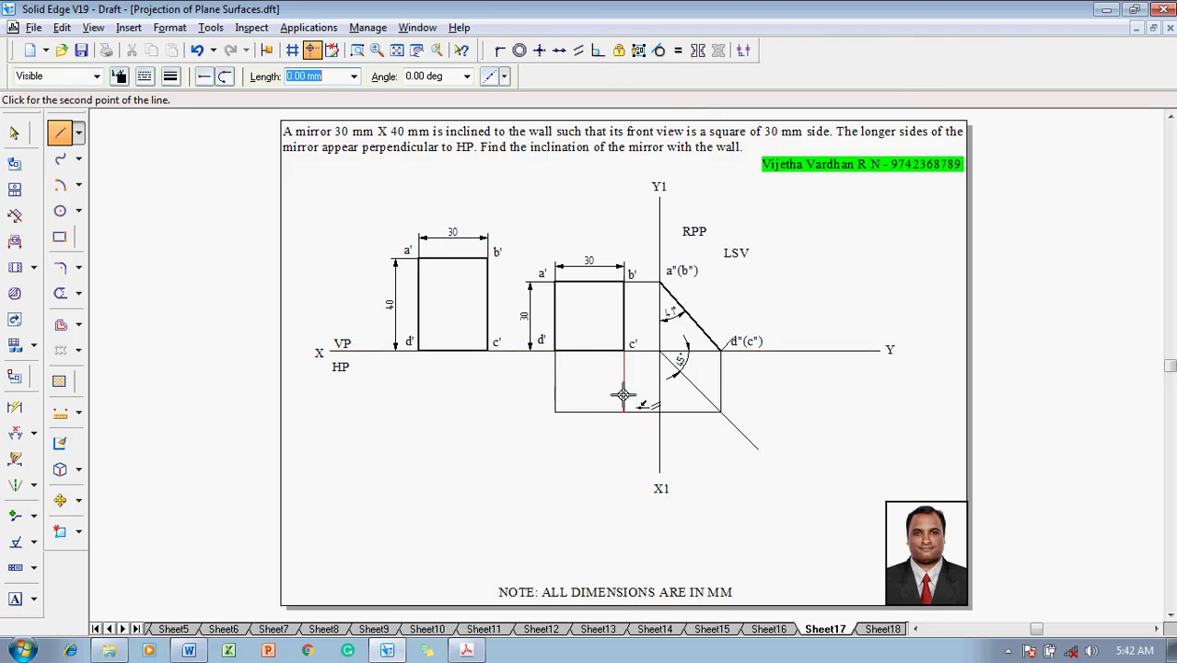
{"action": "left_click", "coordinate": [625, 411]}
{"action": "key", "text": "Escape"}
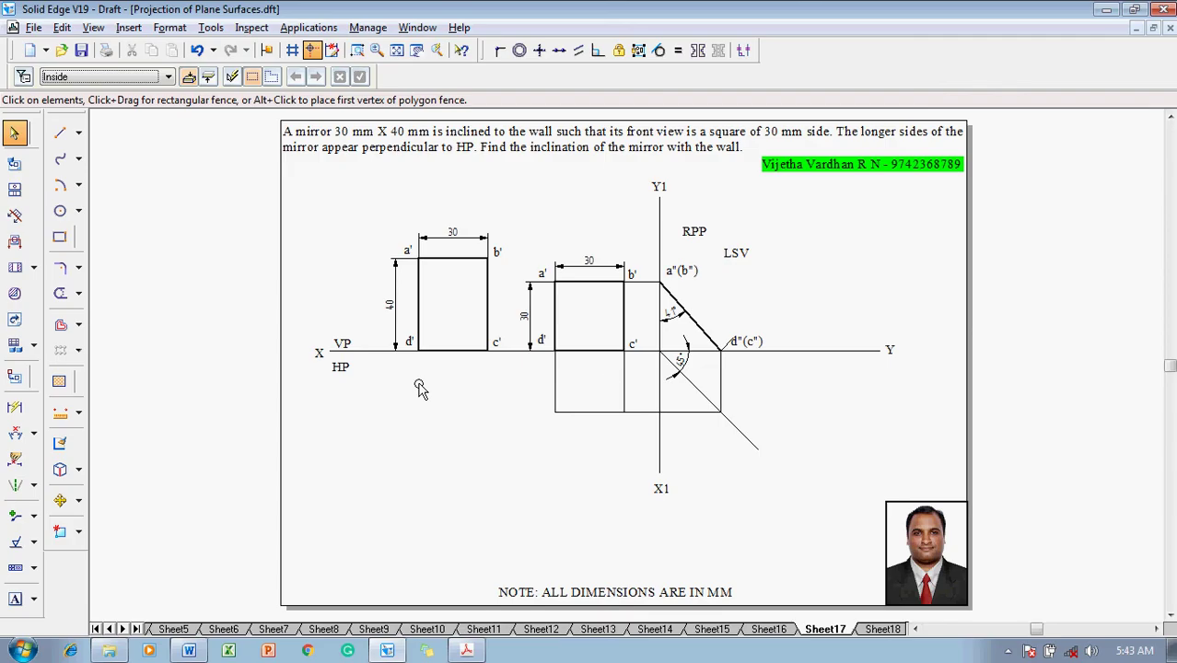
Step: Add text labels c', a, d and c at the top-view corner points
{"action": "left_click", "coordinate": [15, 600]}
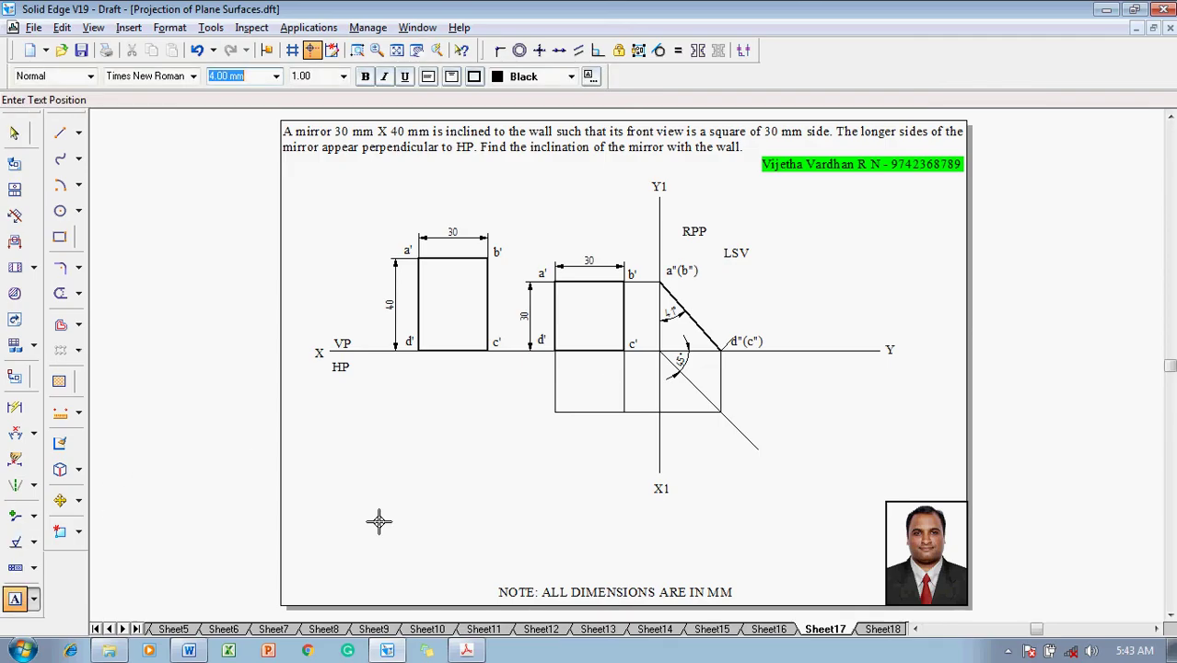
{"action": "left_click", "coordinate": [631, 343]}
{"action": "type", "text": "c'"}
{"action": "left_click", "coordinate": [628, 355]}
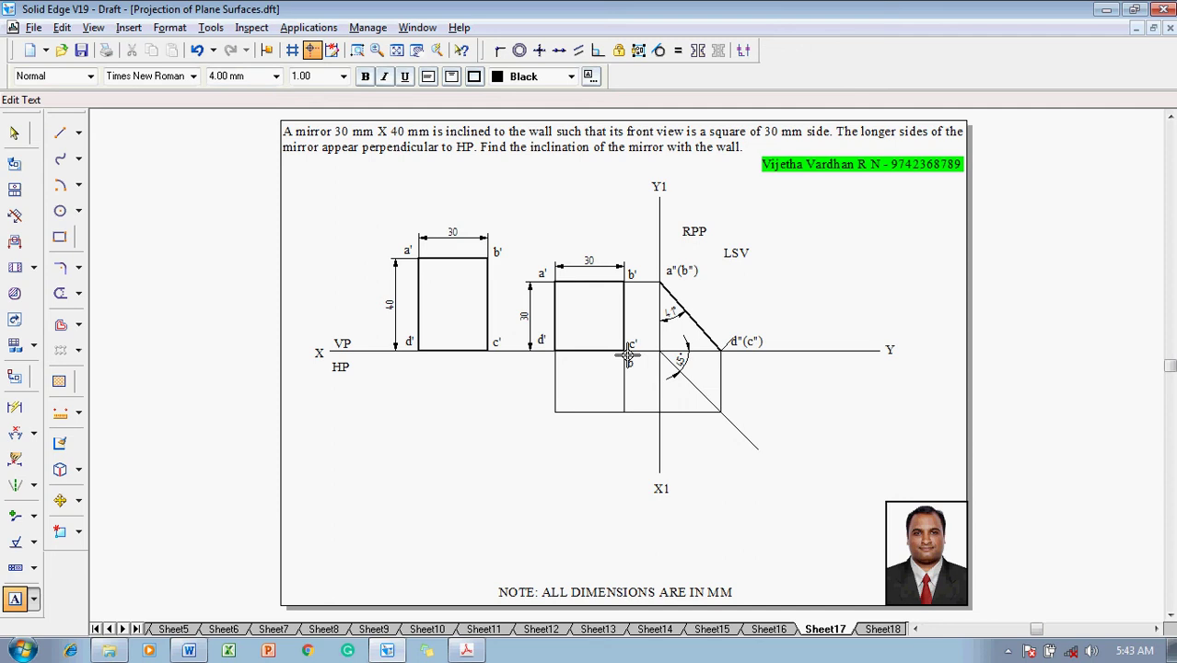
{"action": "left_click", "coordinate": [544, 363]}
{"action": "type", "text": "a"}
{"action": "left_click", "coordinate": [546, 406]}
{"action": "type", "text": "d"}
{"action": "left_click", "coordinate": [625, 419]}
{"action": "type", "text": "c"}
{"action": "left_click", "coordinate": [59, 133]}
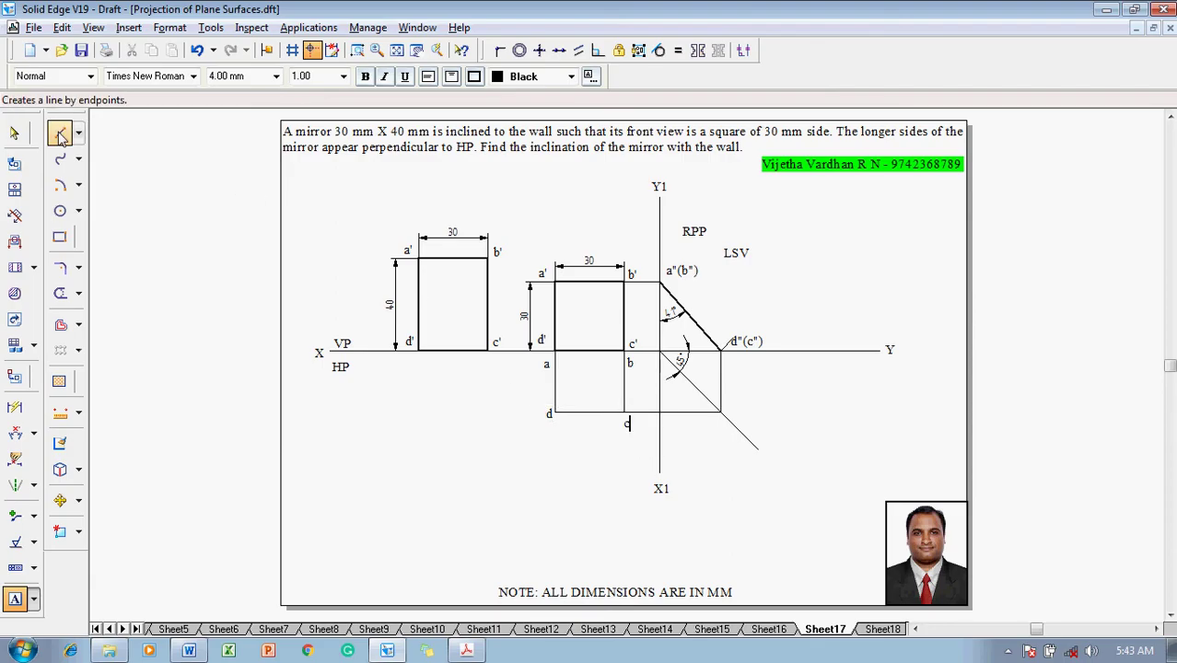
Step: Trace the rectangle a–b–c–d back to a with a thick 0.50 mm line
{"action": "left_click", "coordinate": [170, 76]}
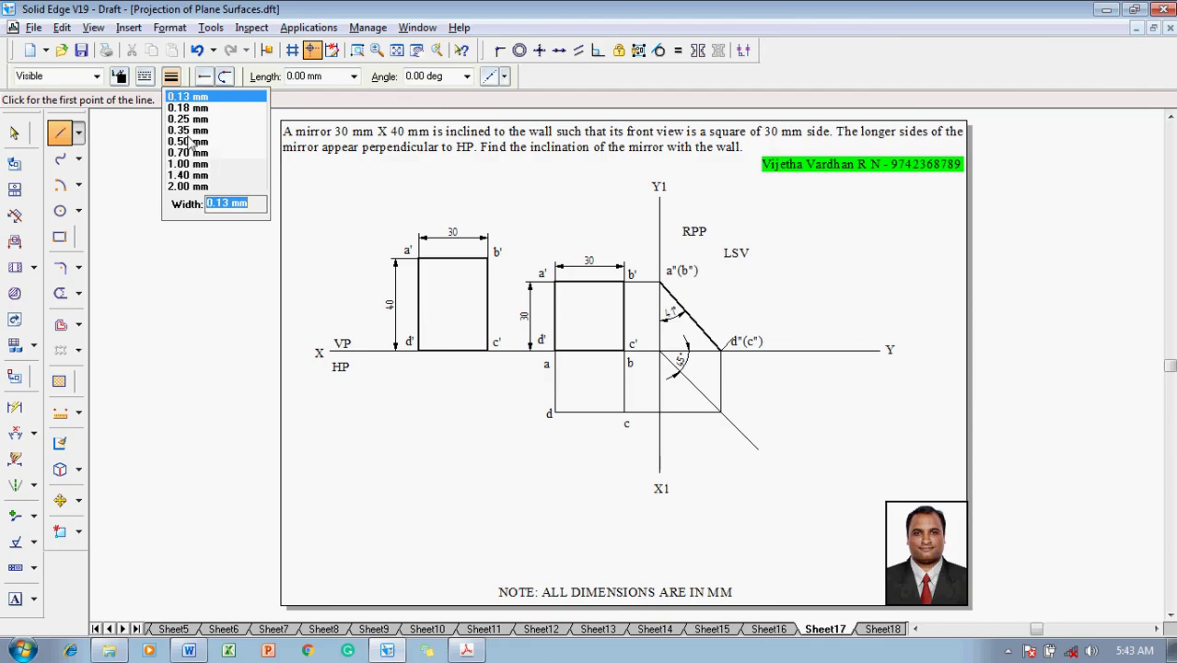
{"action": "left_click", "coordinate": [190, 141]}
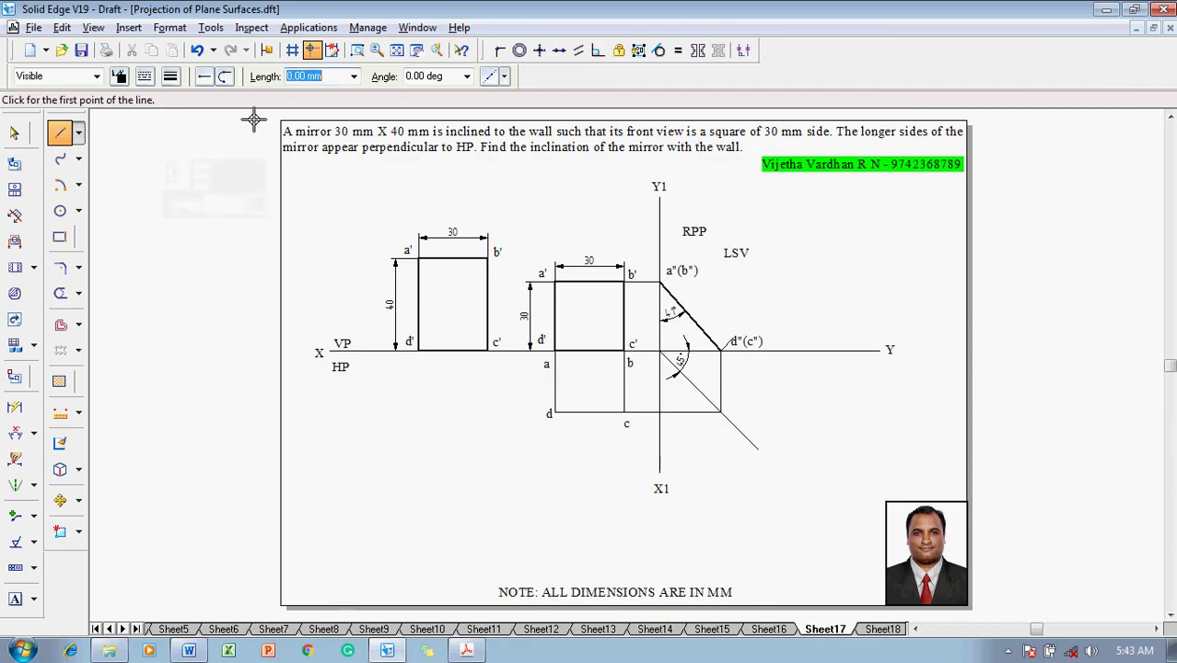
{"action": "left_click", "coordinate": [556, 351]}
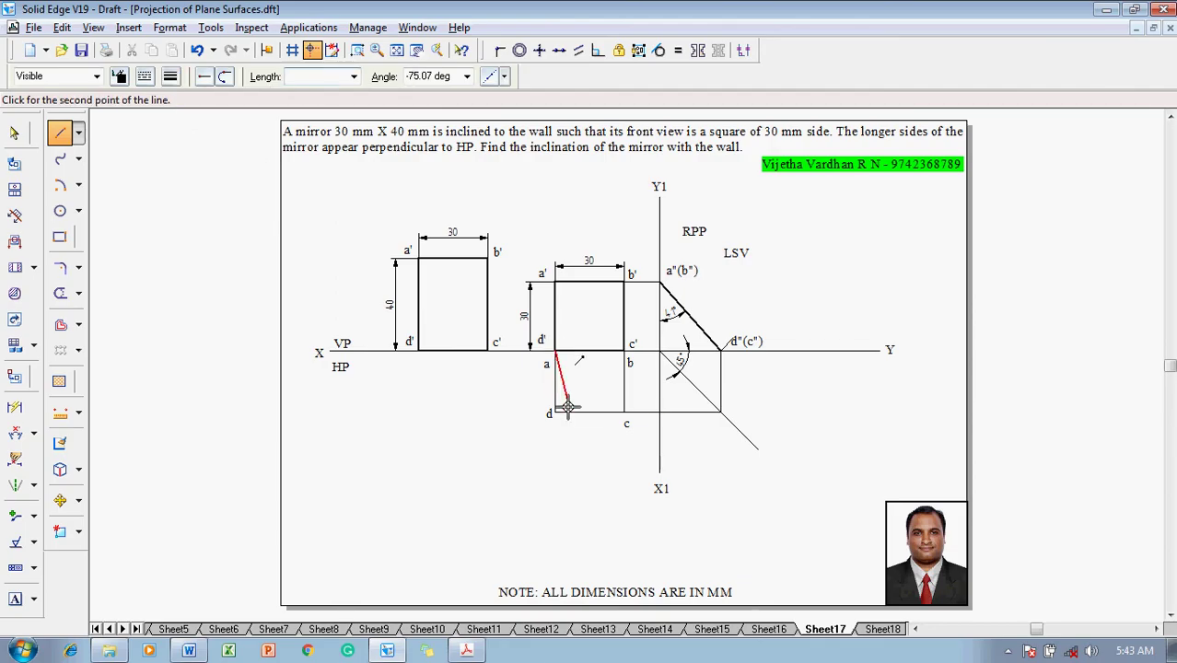
{"action": "left_click", "coordinate": [625, 352]}
{"action": "left_click", "coordinate": [625, 412]}
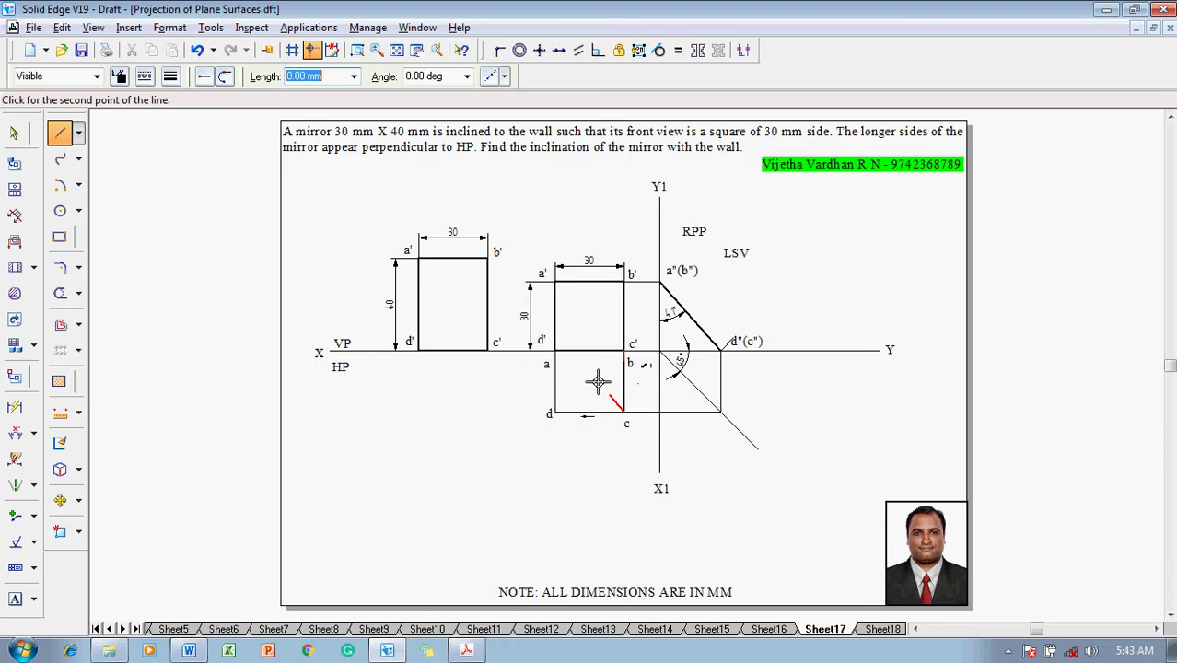
{"action": "left_click", "coordinate": [555, 411]}
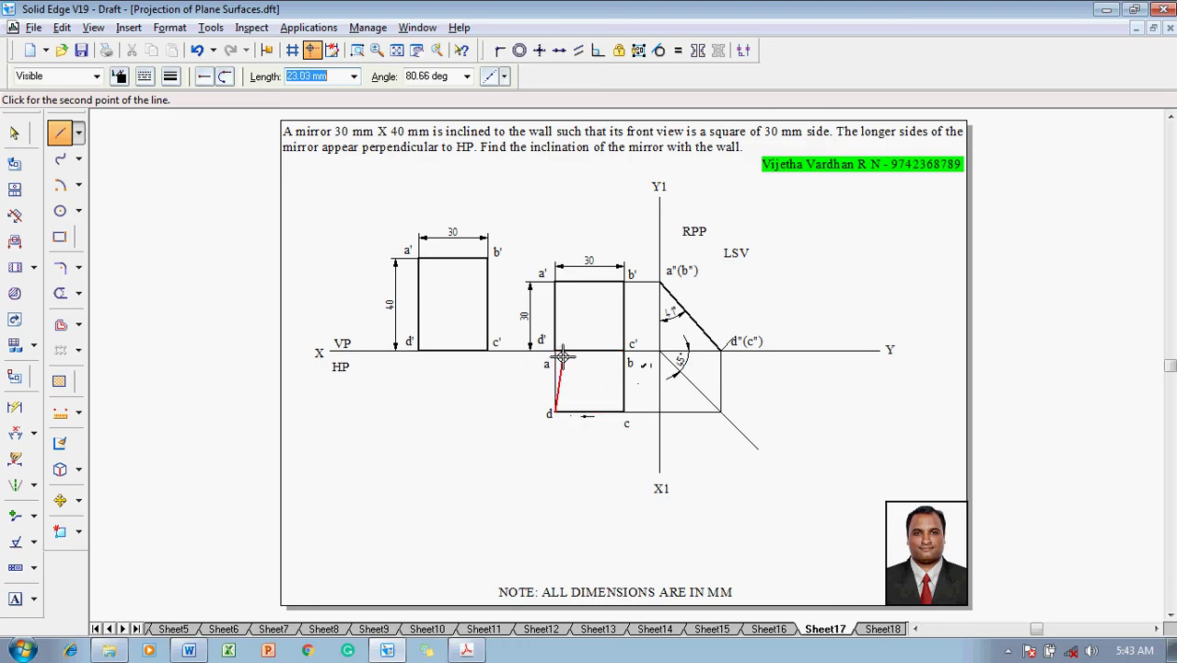
{"action": "left_click", "coordinate": [556, 351]}
{"action": "right_click", "coordinate": [571, 361]}
{"action": "key", "text": "Escape"}
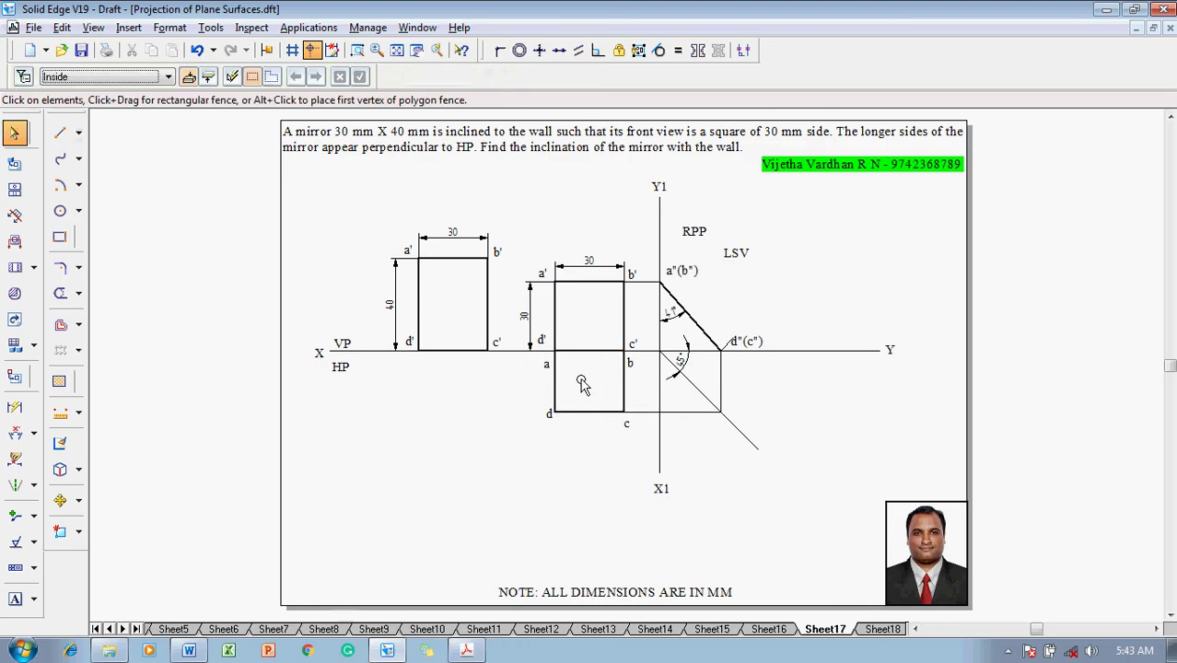